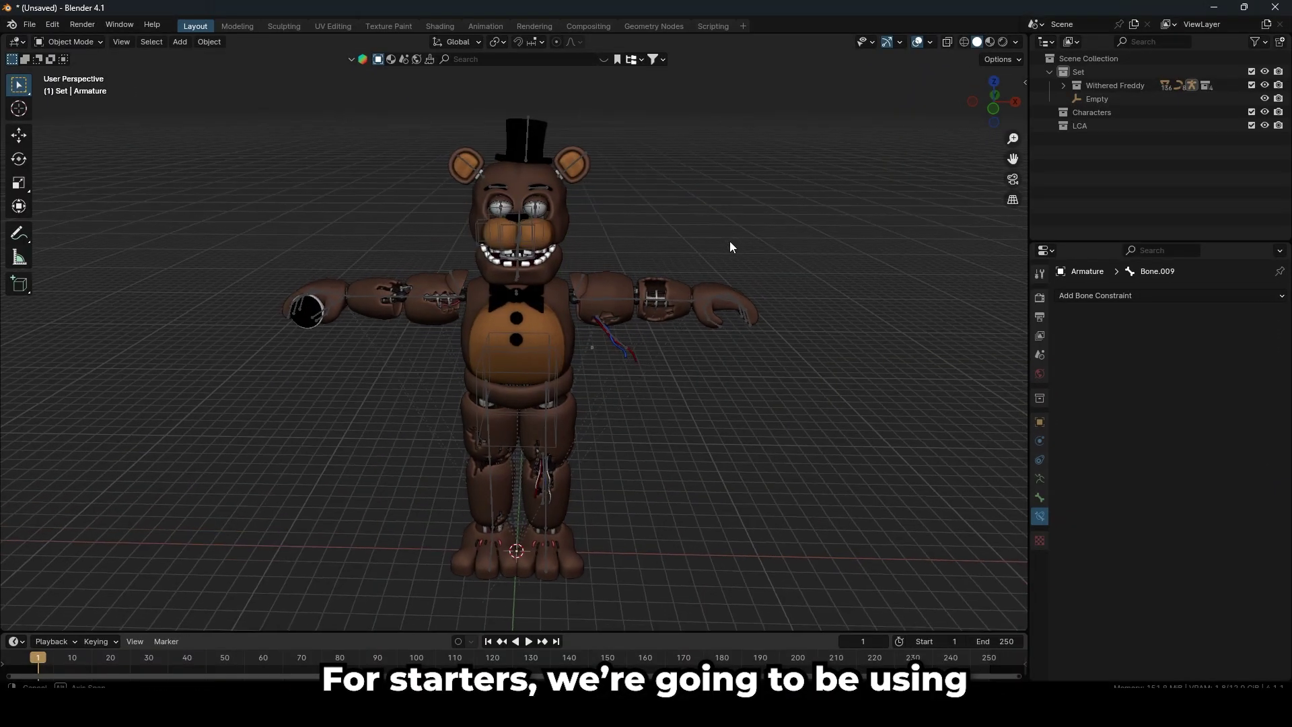
# Step: Switch the Withered Freddy armature from Object Mode to Pose Mode
pyautogui.moveTo(729, 240); pyautogui.dragTo(756, 243, button='middle')
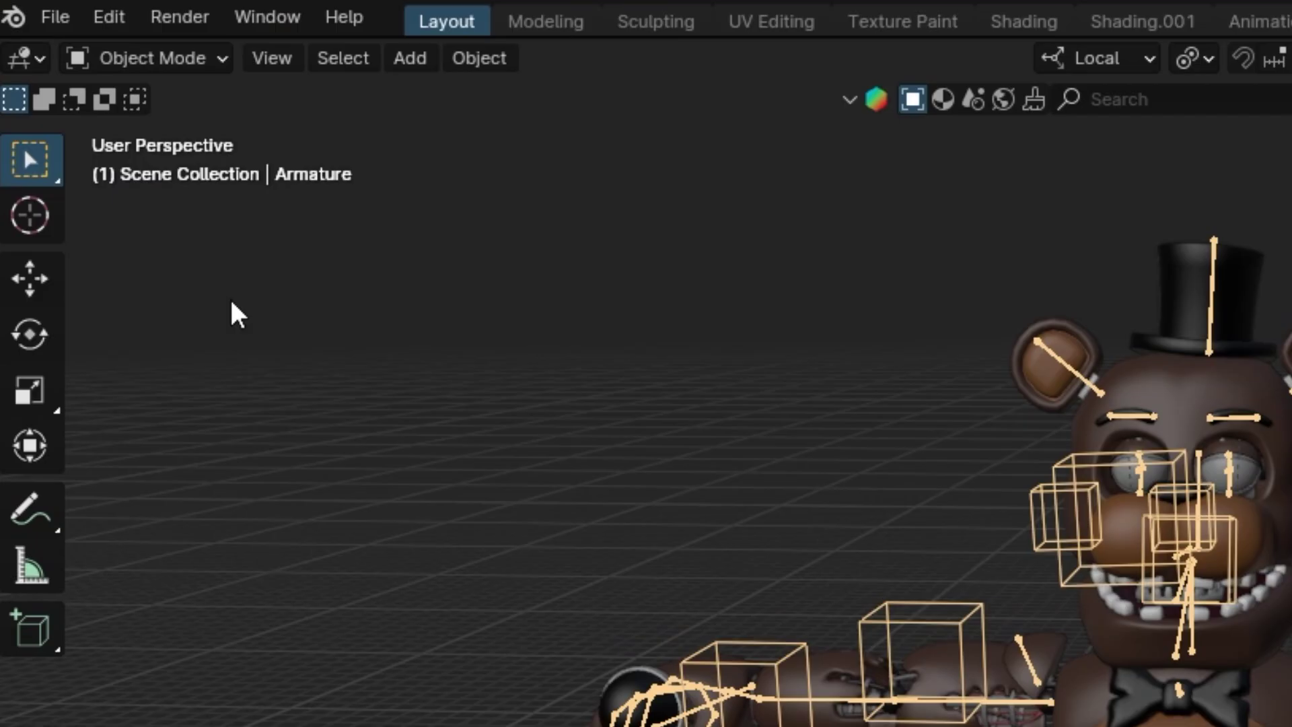
pyautogui.click(87, 58)
pyautogui.click(162, 171)
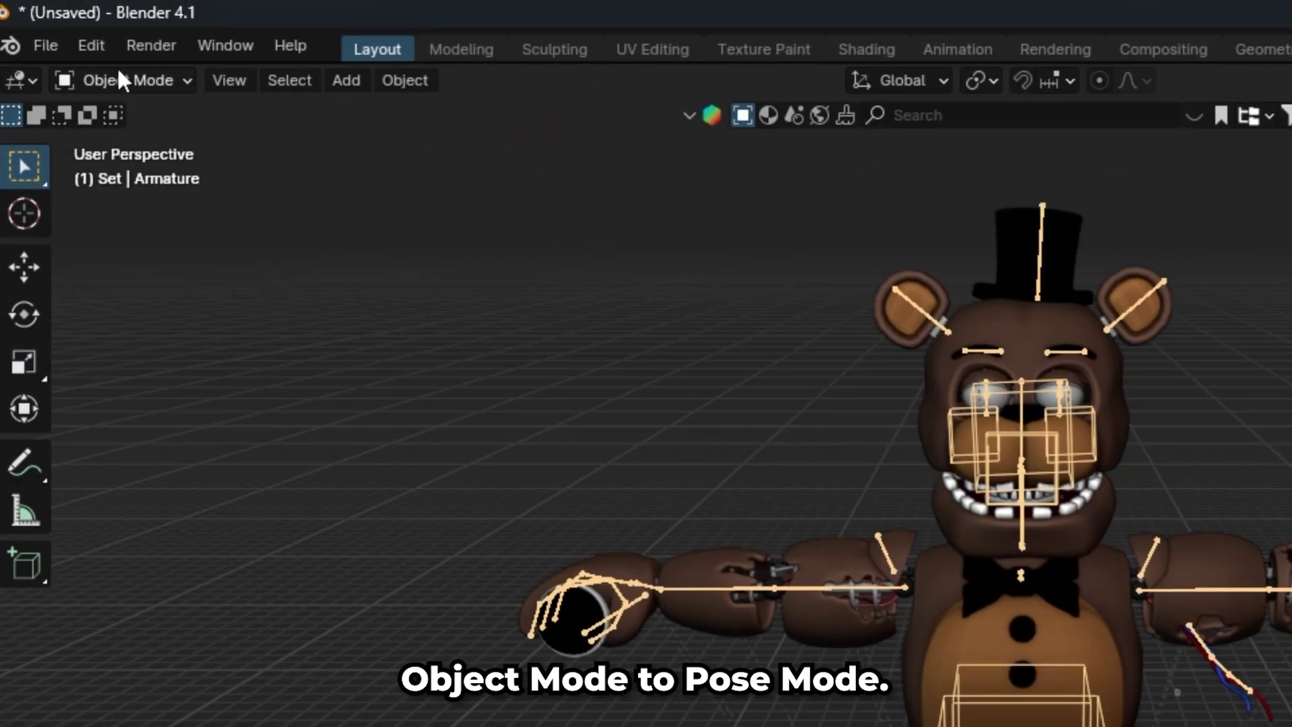
pyautogui.click(70, 42)
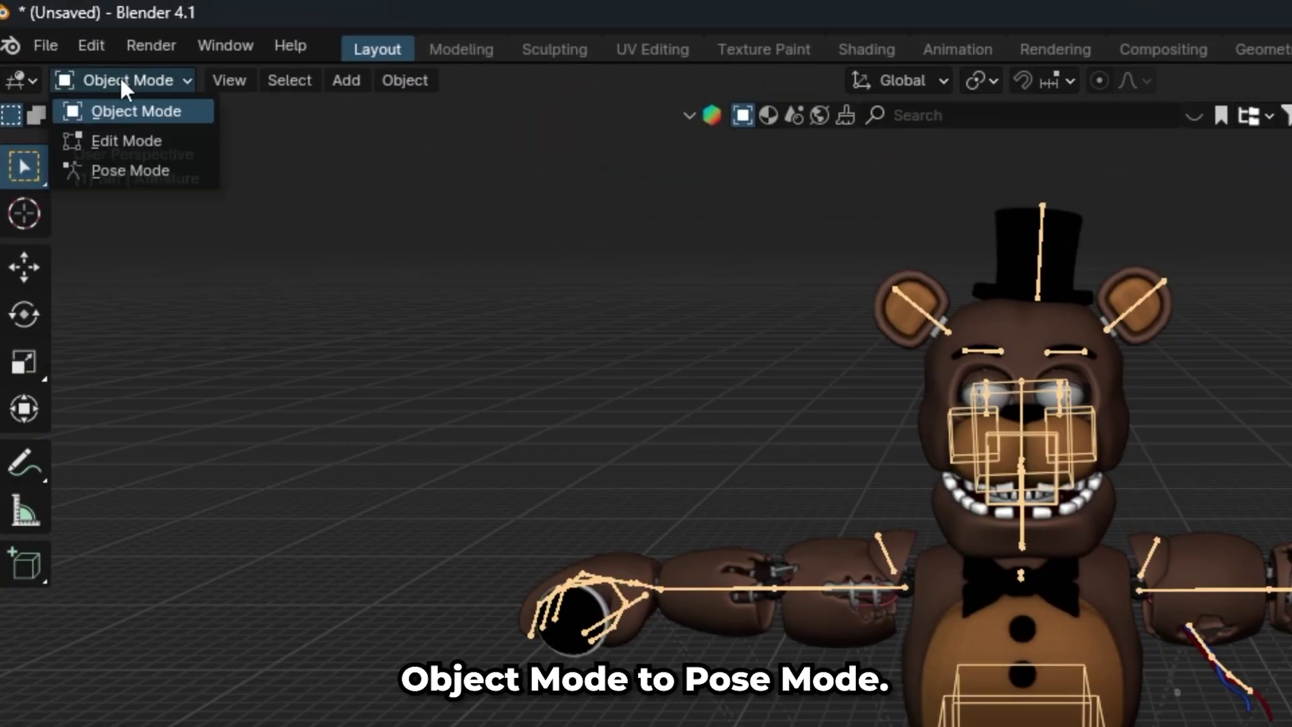
pyautogui.click(145, 170)
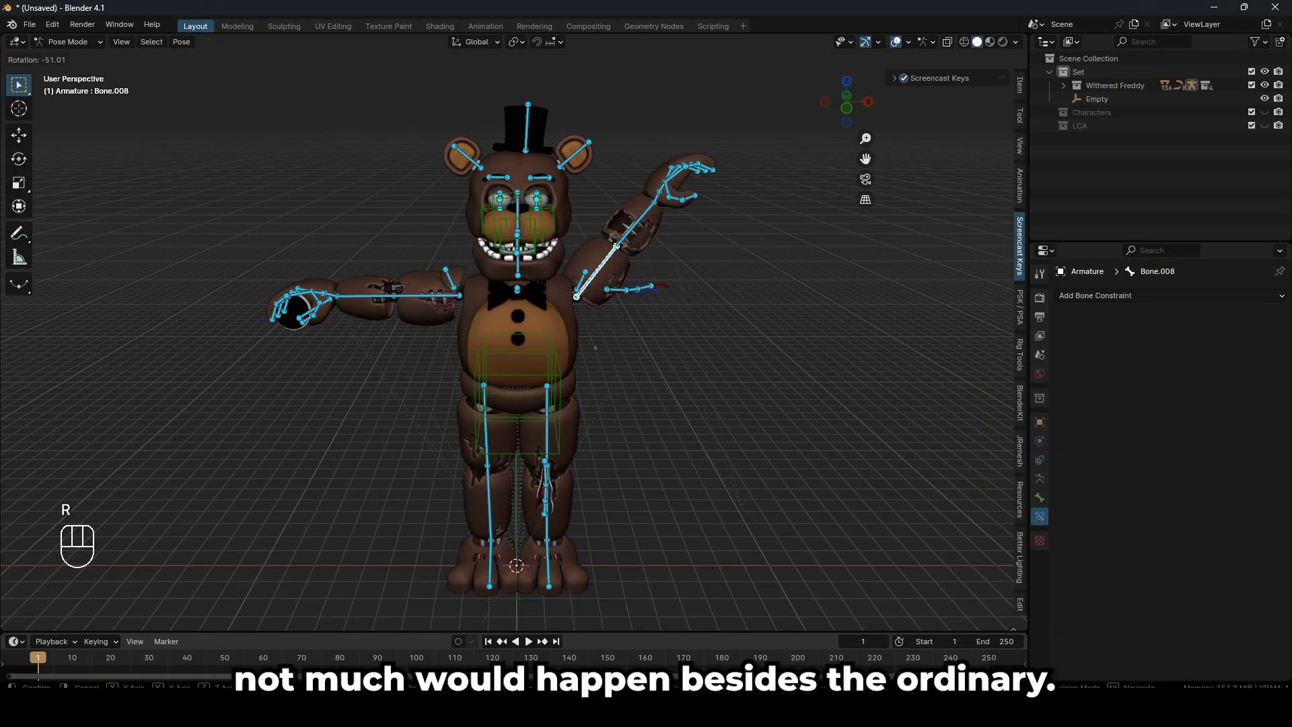
# Step: Try rotating the character's left arm and leg bones to see how the existing rig behaves
pyautogui.click(595, 348)
pyautogui.click(606, 404)
pyautogui.press('r')
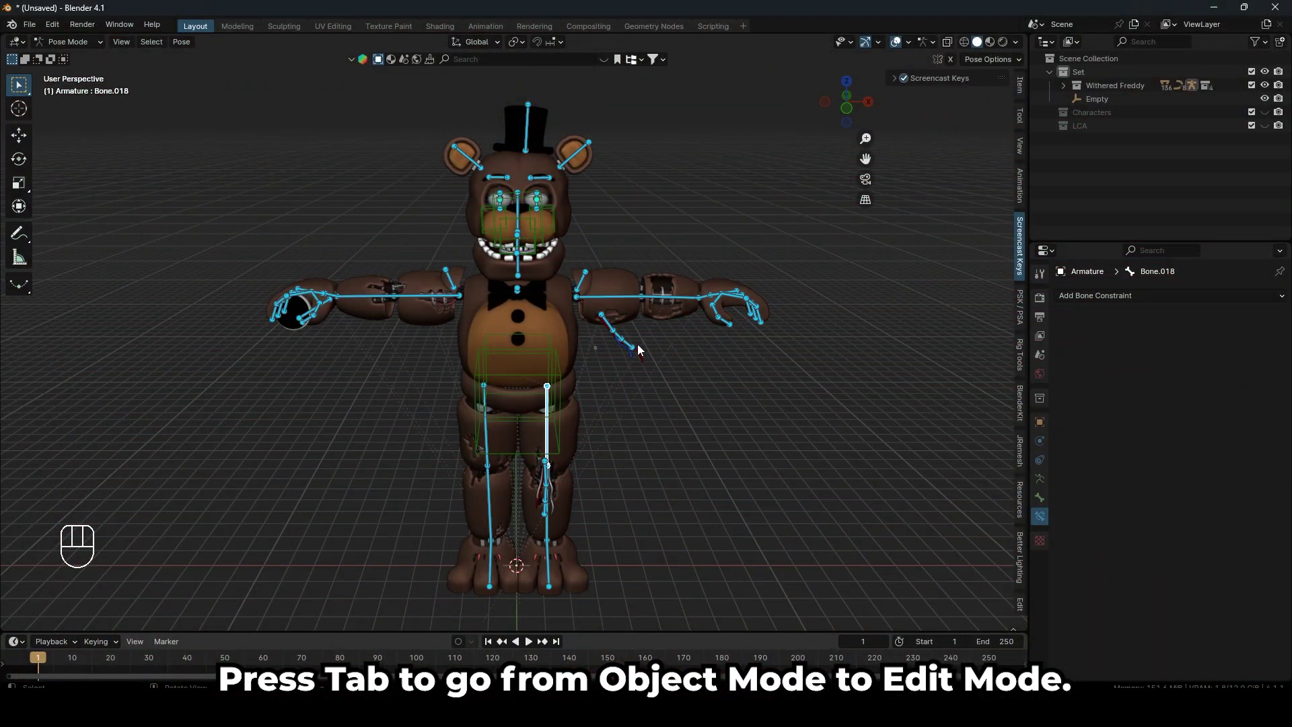
# Step: Box-select both knee joints in Edit Mode and move them slightly forward along the Y axis
pyautogui.press('Tab')
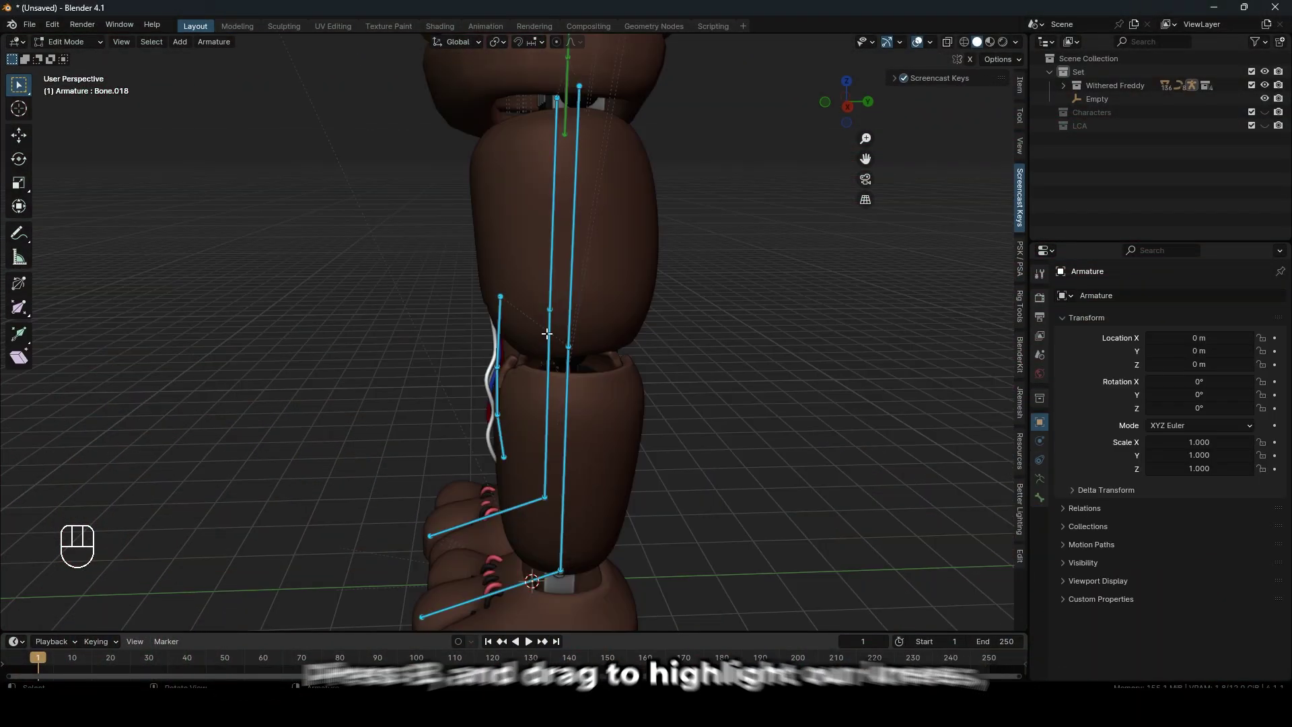
pyautogui.press('b')
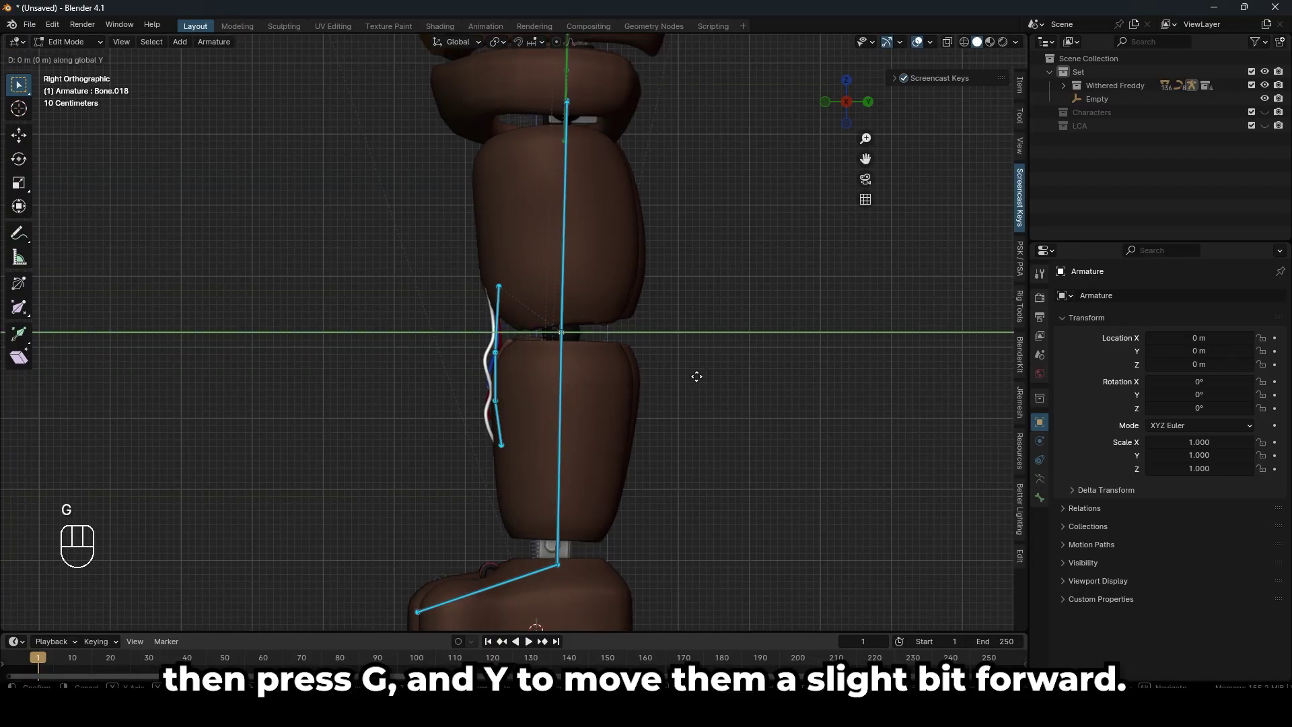
pyautogui.click(693, 376)
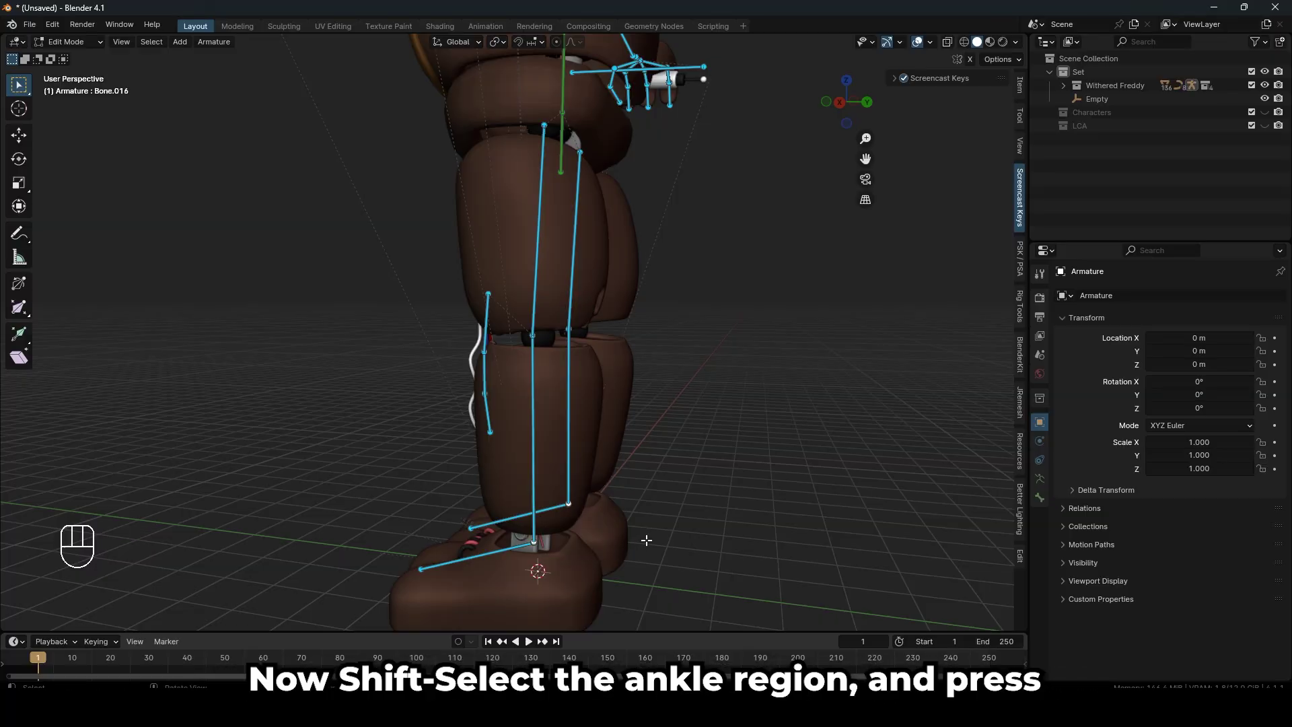
# Step: Extrude a bone about 1.9 m backward along Y from each ankle joint and clear the parent of both new bones
pyautogui.press('e')
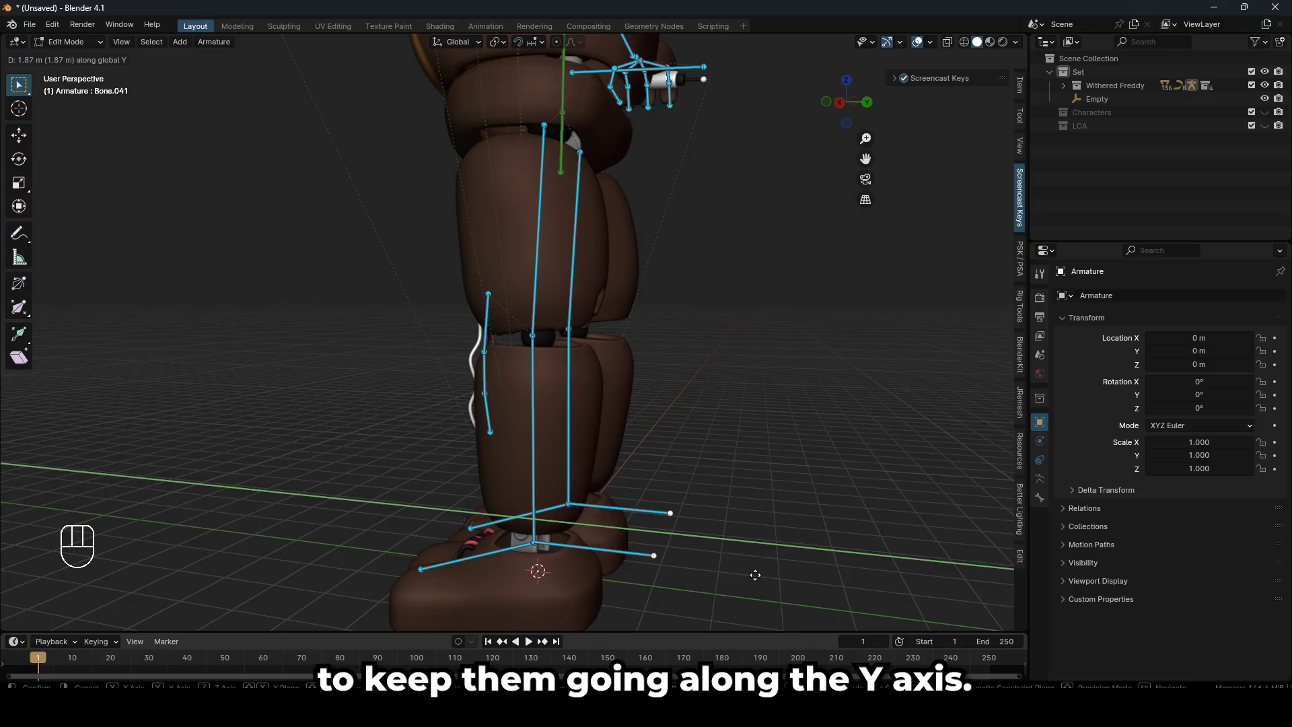
pyautogui.click(761, 575)
pyautogui.click(600, 549)
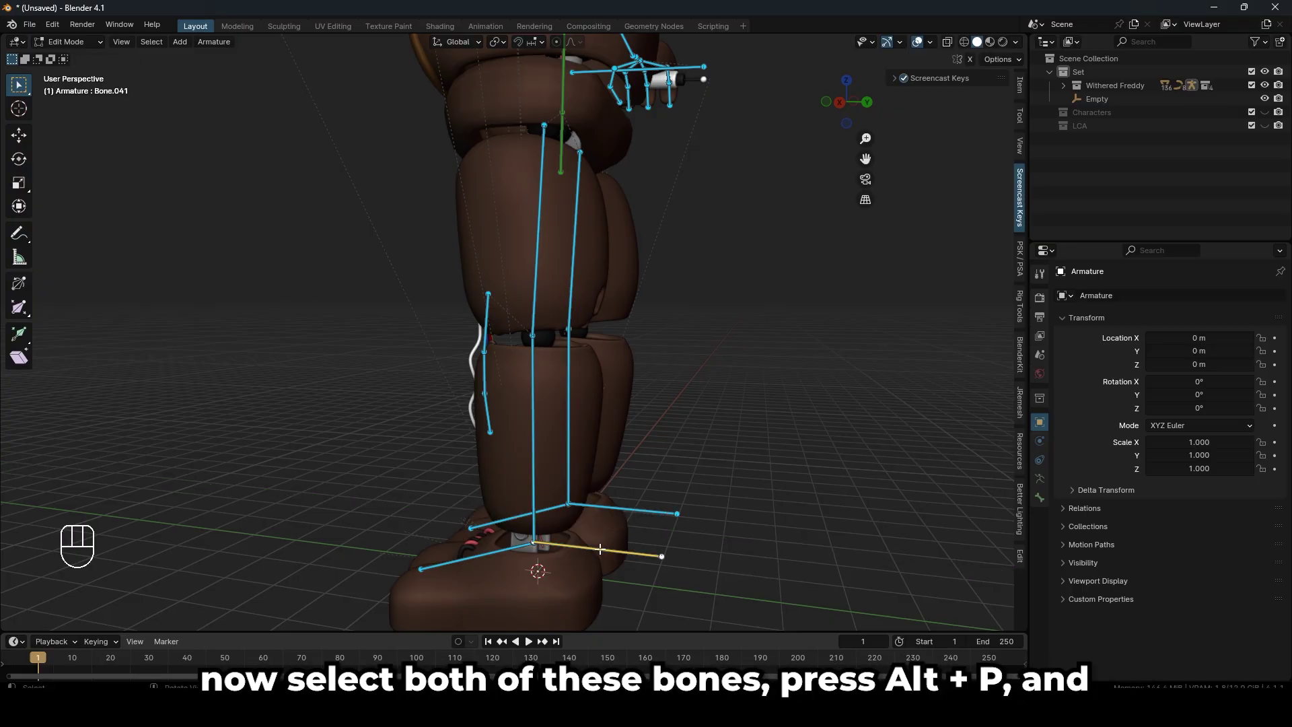
pyautogui.hotkey('alt', 'p')
pyautogui.click(619, 512)
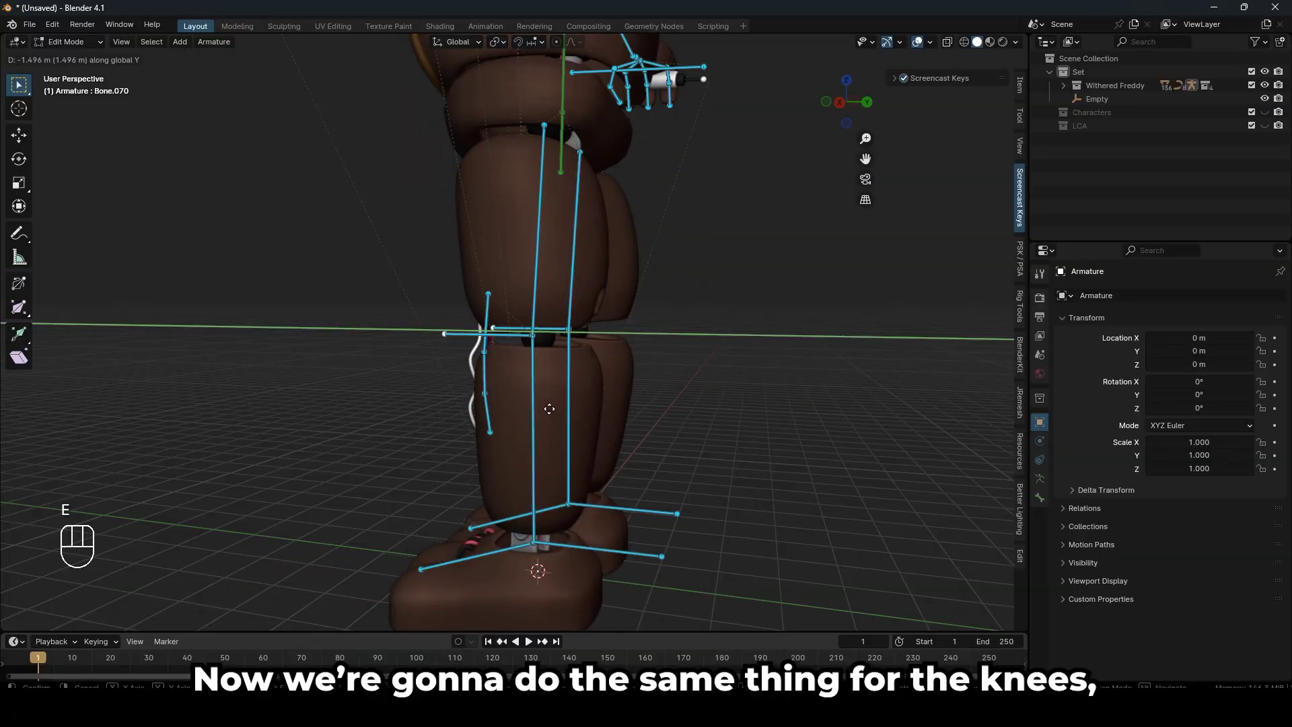
# Step: Clear the parent of the bones extruded forward from both knees and move them well in front of the legs
pyautogui.hotkey('alt', 'p')
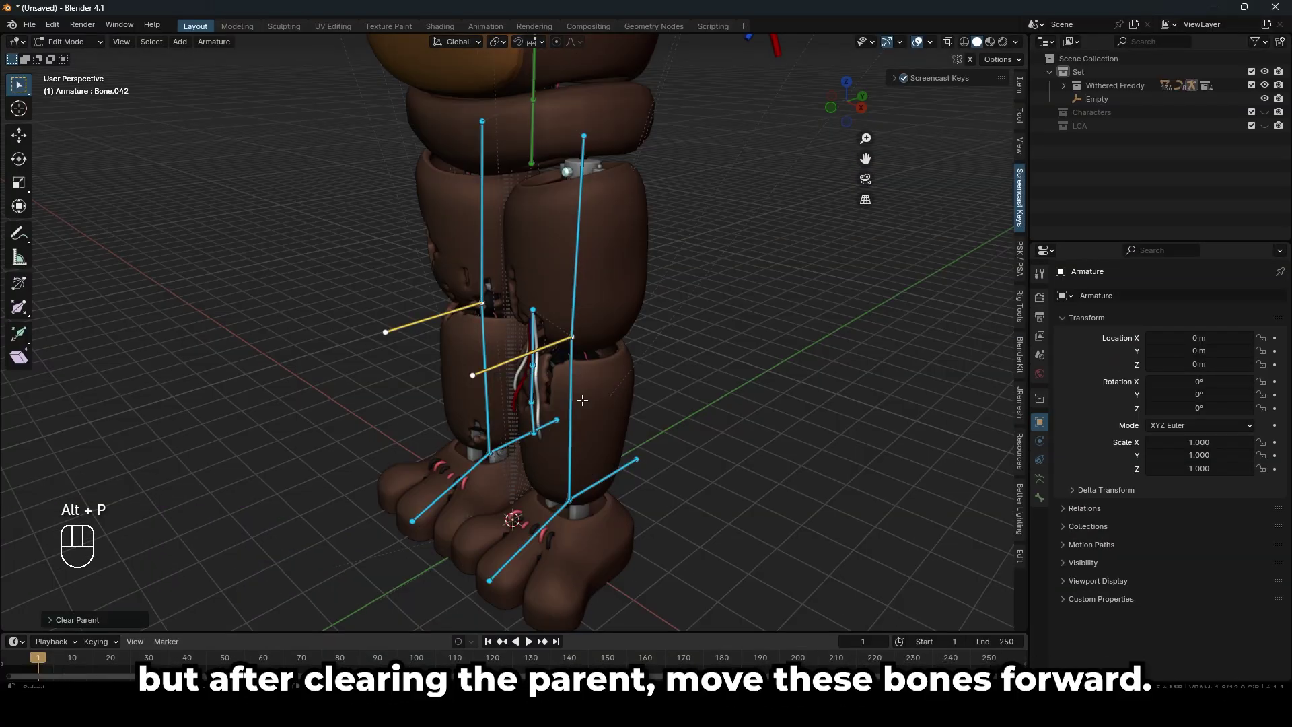
pyautogui.press('g')
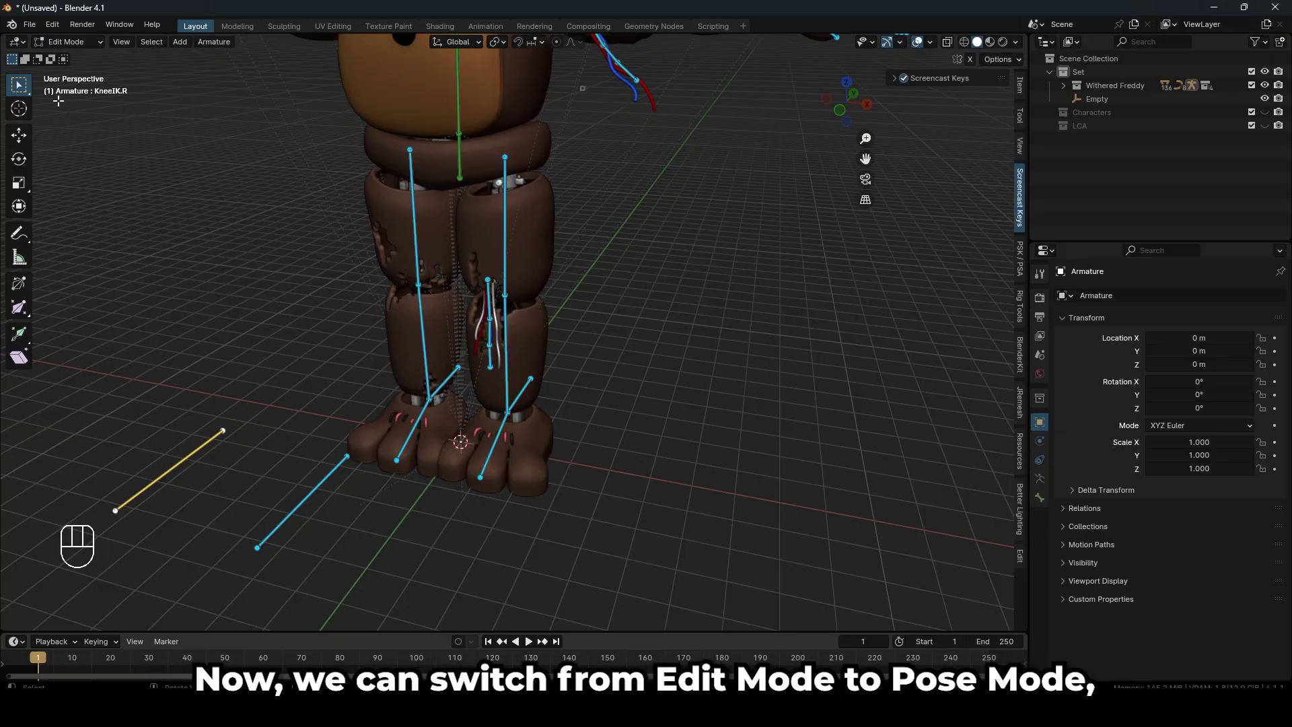
# Step: Return the armature to Pose Mode and add an Inverse Kinematics constraint to the left calf bone
pyautogui.click(62, 39)
pyautogui.click(134, 165)
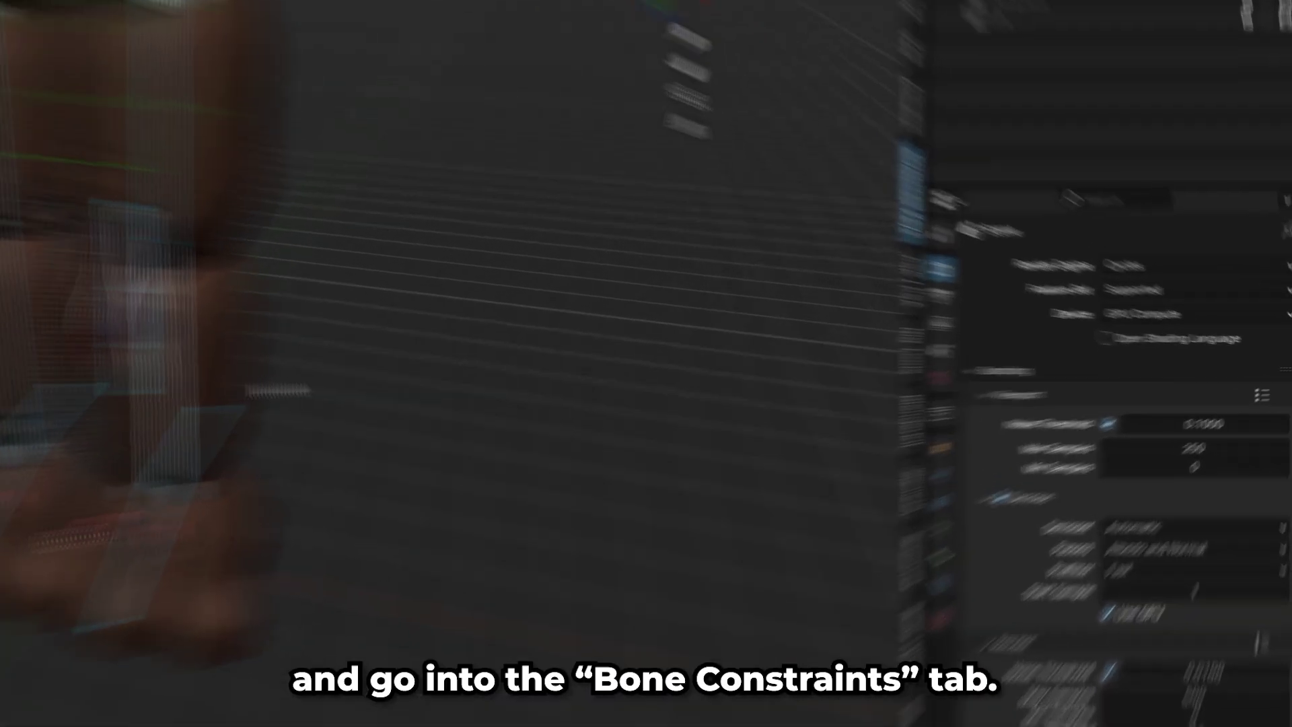
pyautogui.click(794, 690)
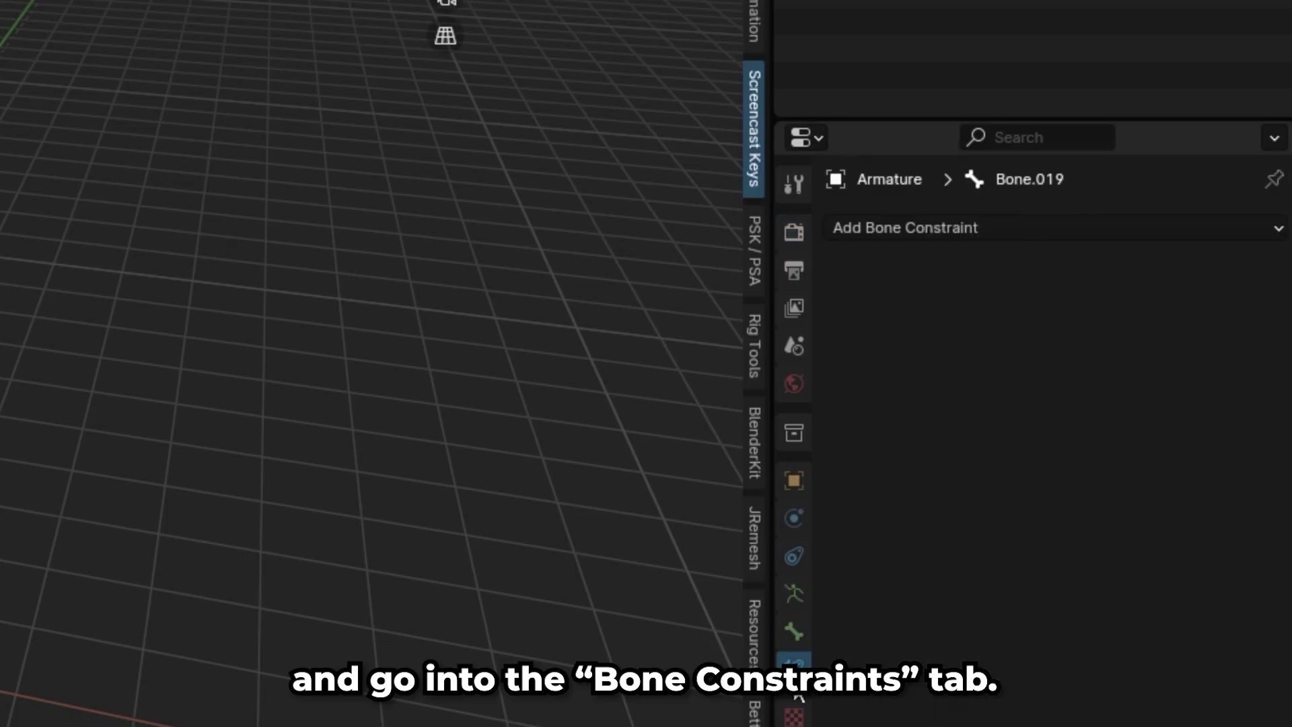
pyautogui.click(910, 230)
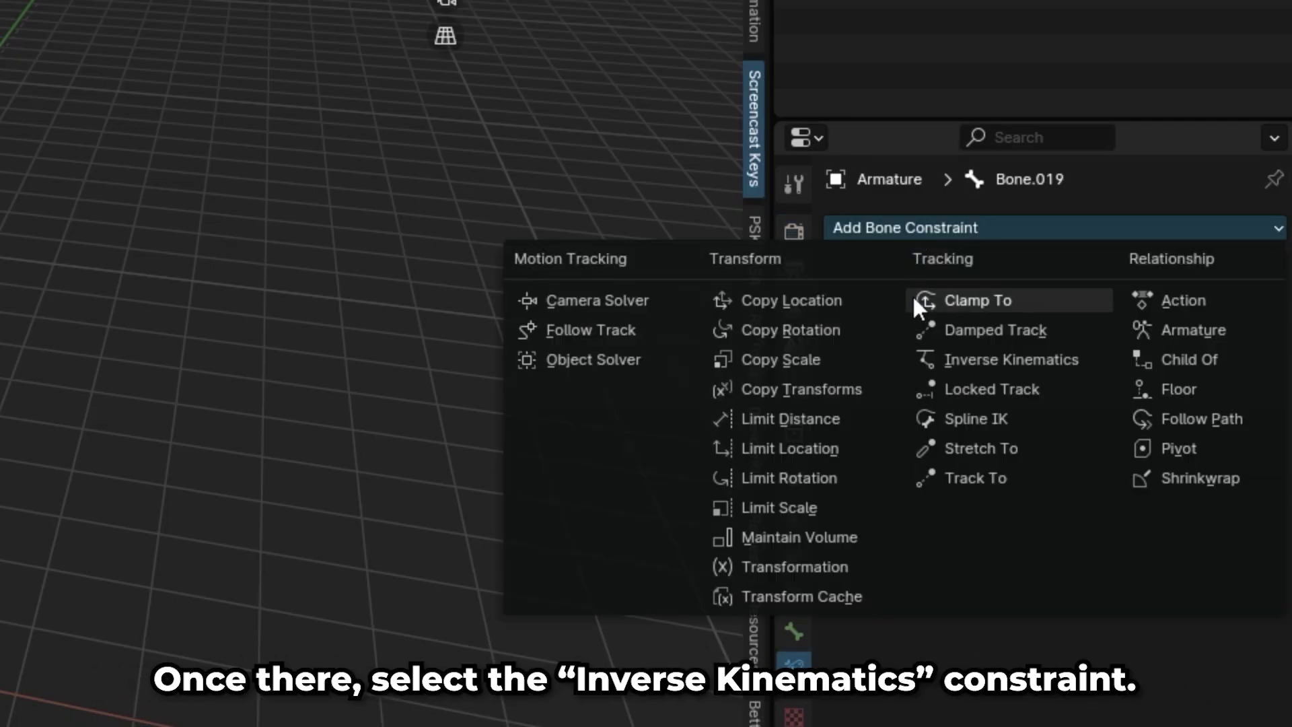
pyautogui.click(934, 364)
# Step: Set the calf's IK constraint target to Armature and its target bone to FootIK.L
pyautogui.click(1082, 311)
pyautogui.write('ar')
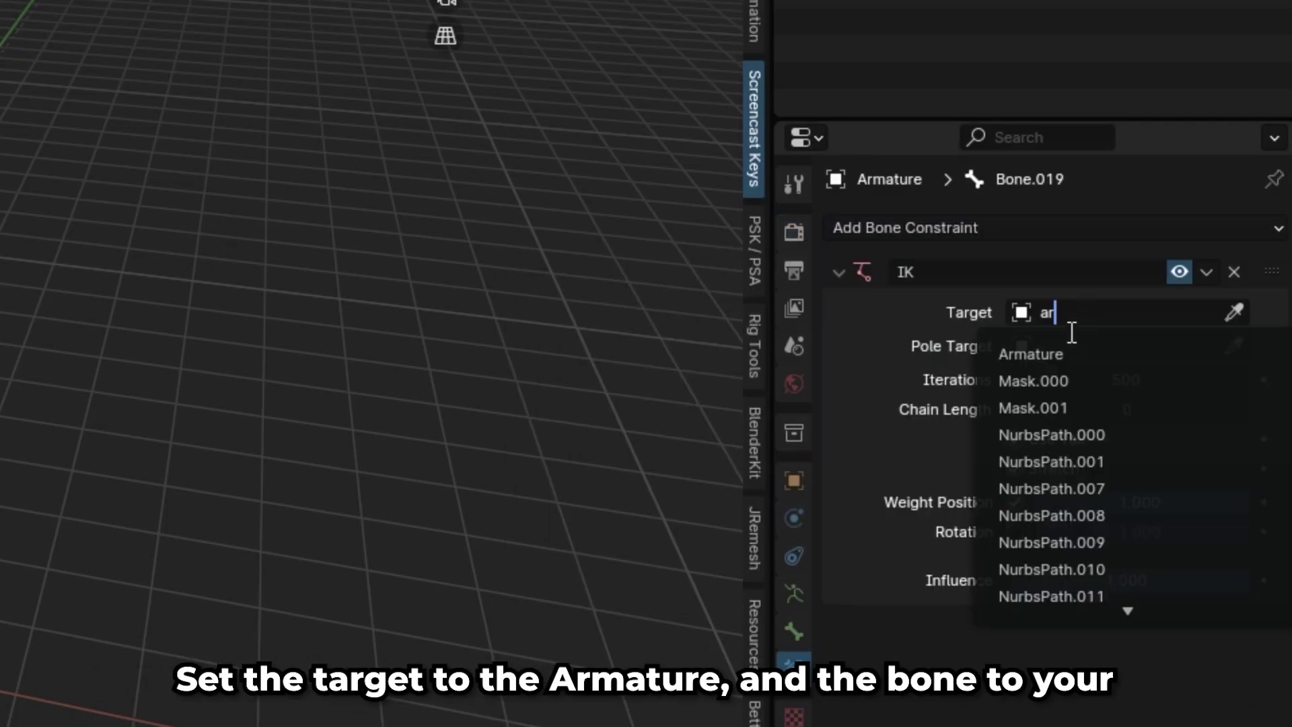
pyautogui.click(1059, 352)
pyautogui.click(1061, 345)
pyautogui.write('foot')
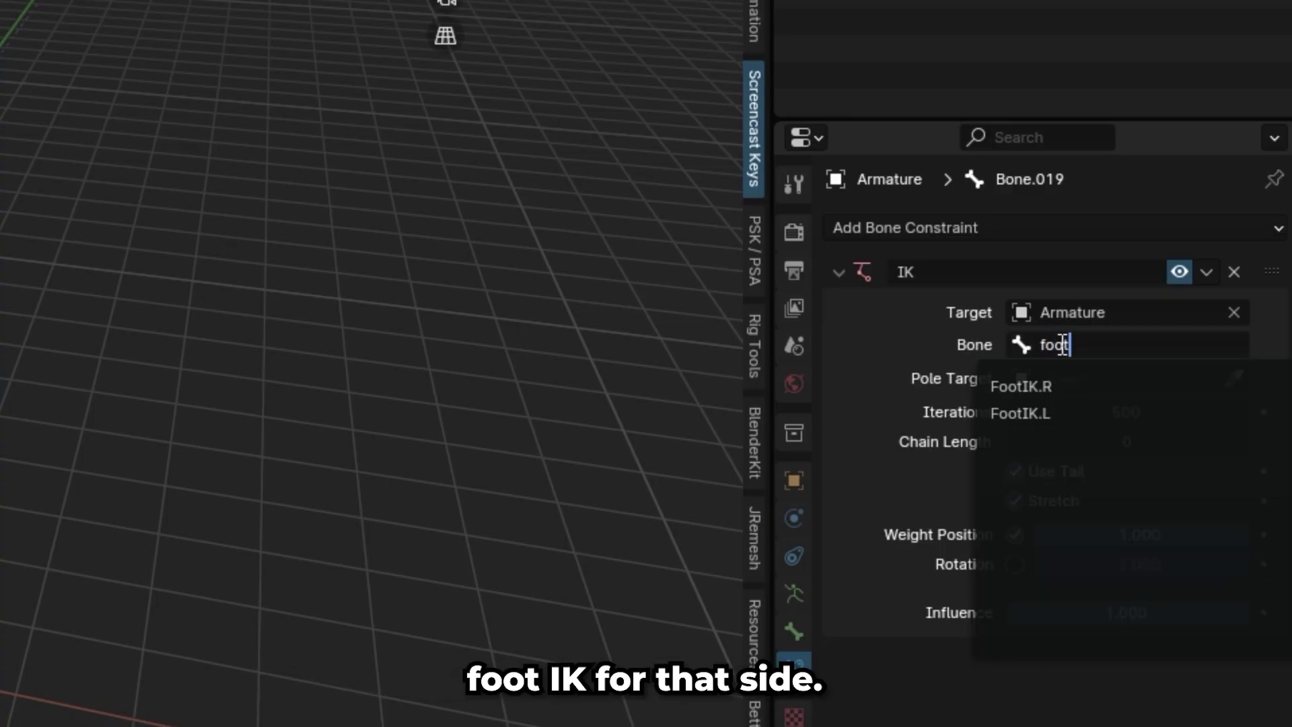
pyautogui.click(1102, 411)
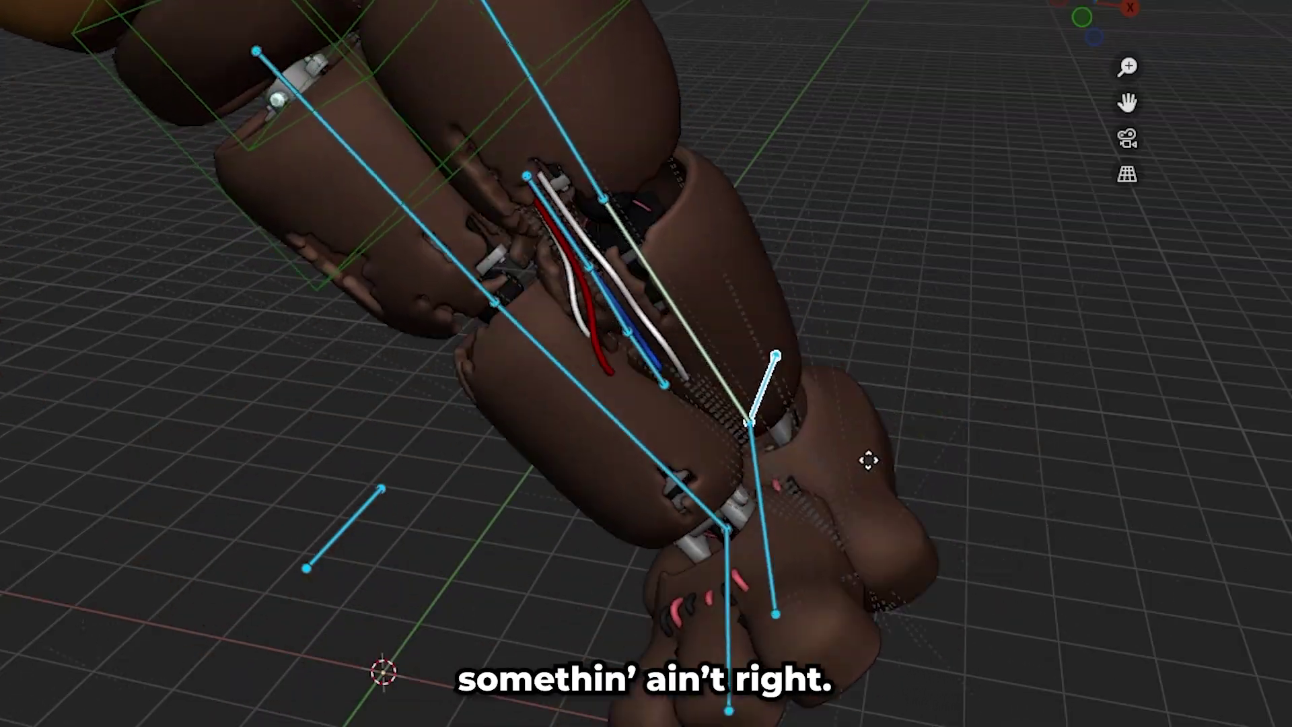
# Step: Set the left calf's IK chain length to 2 and test the leg by moving the FootIK.L bone
pyautogui.press('Escape')
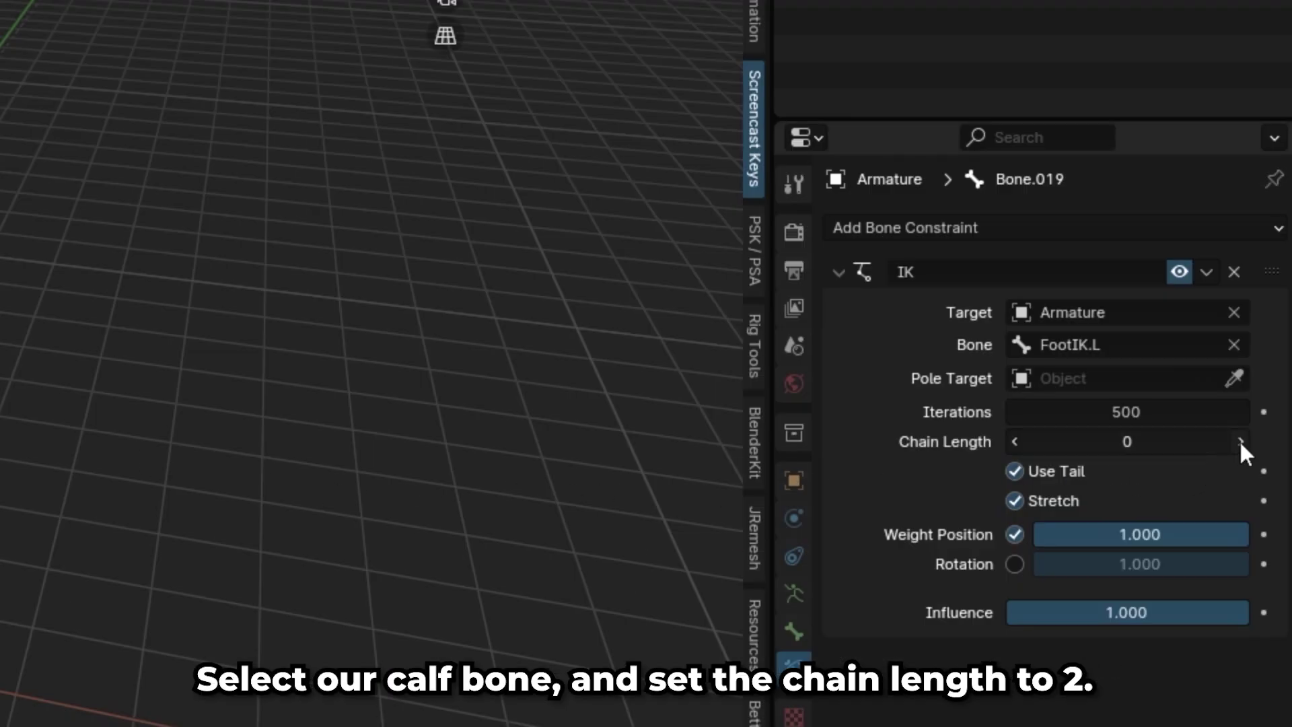
pyautogui.click(1241, 441)
pyautogui.click(1240, 442)
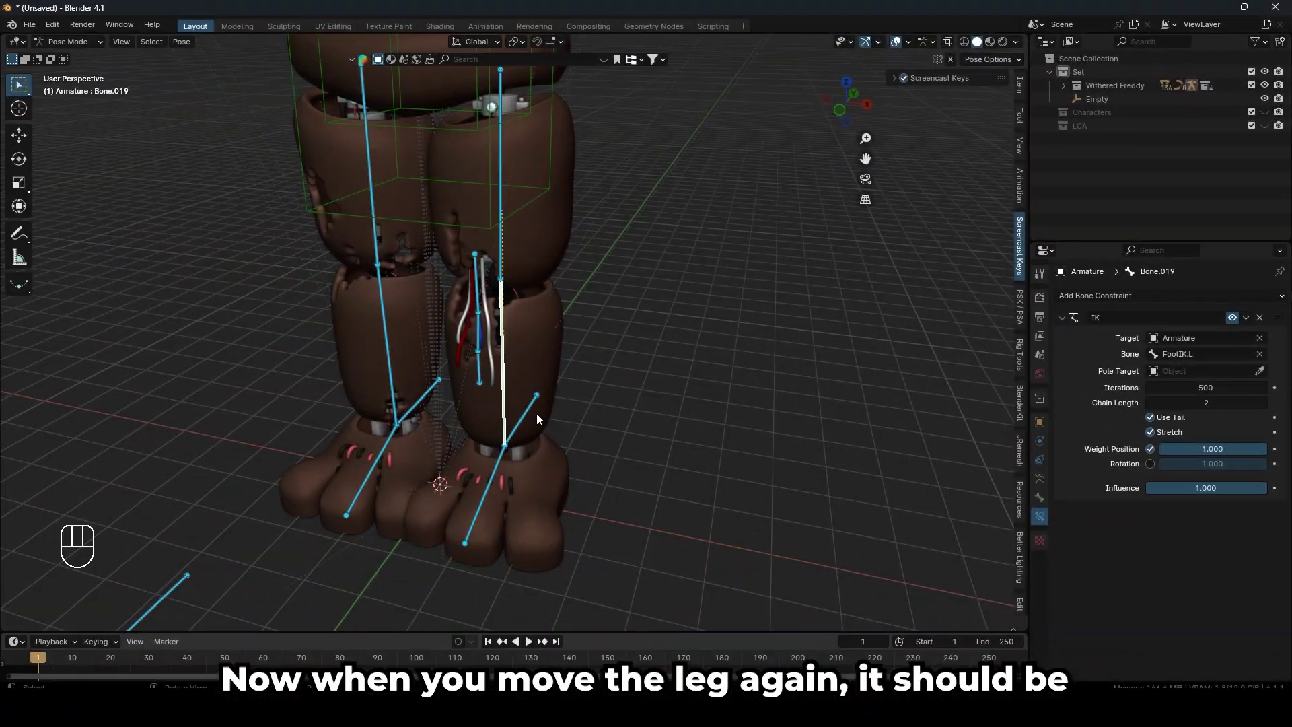
pyautogui.click(531, 410)
pyautogui.press('g')
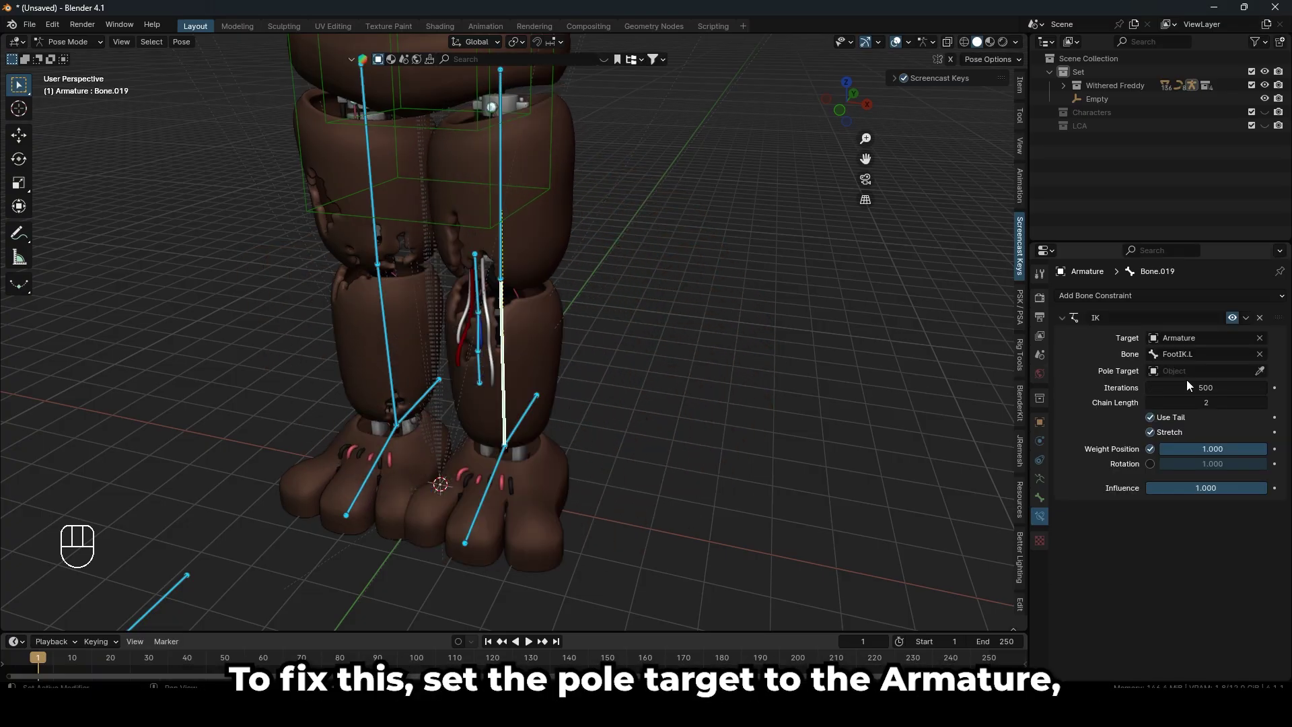
# Step: Set the calf's IK pole target to Armature and the pole bone to KneeIK.L
pyautogui.click(1194, 375)
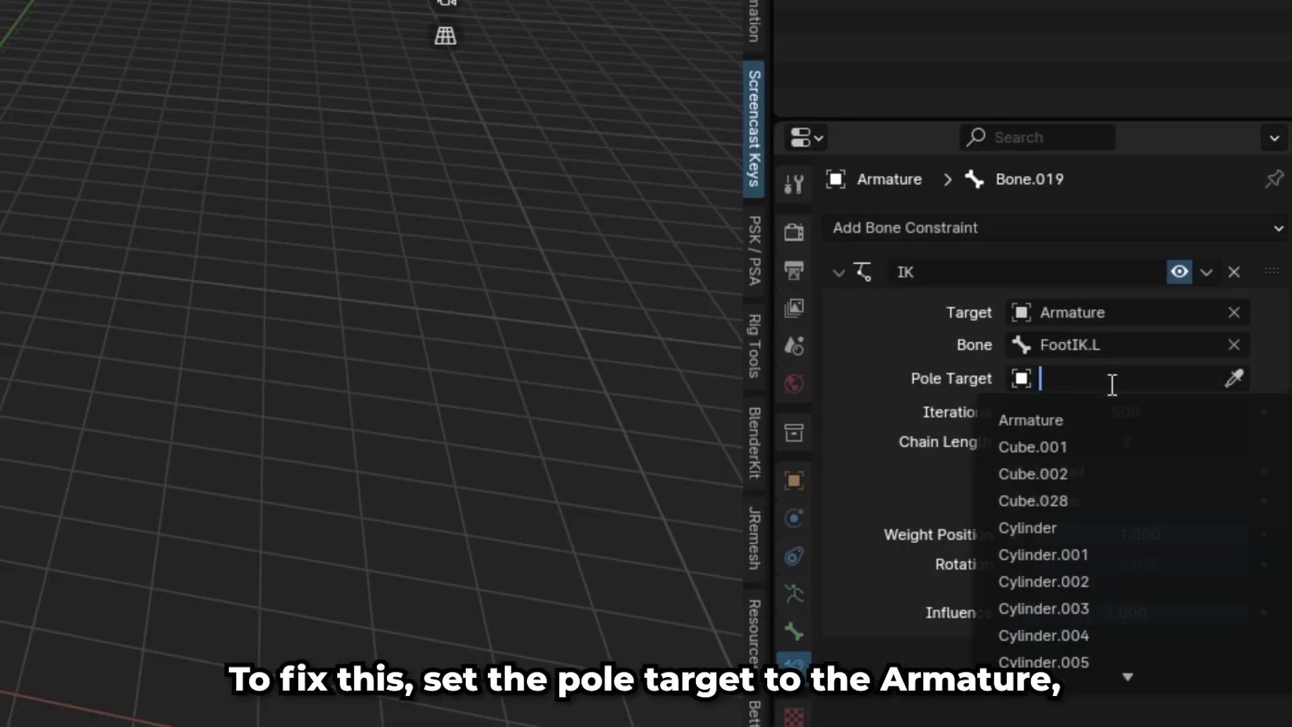
pyautogui.write('arma')
pyautogui.press('Return')
pyautogui.click(1075, 409)
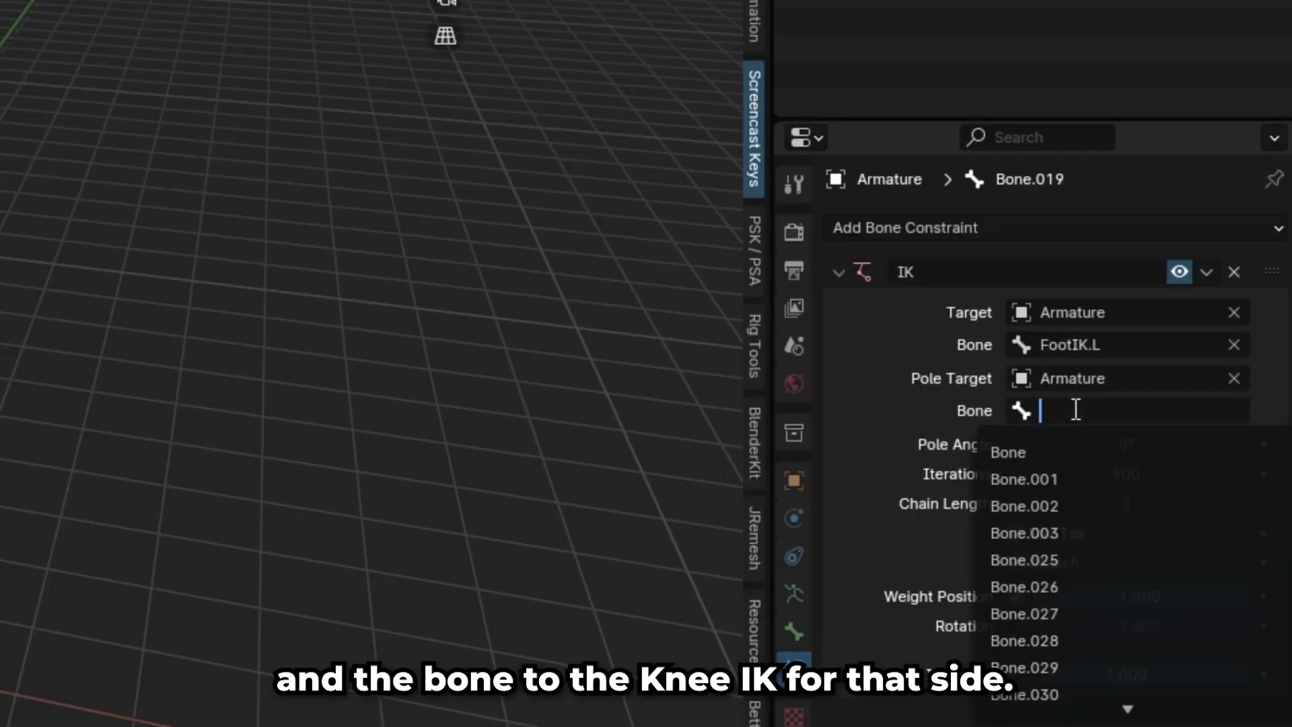
pyautogui.click(1022, 479)
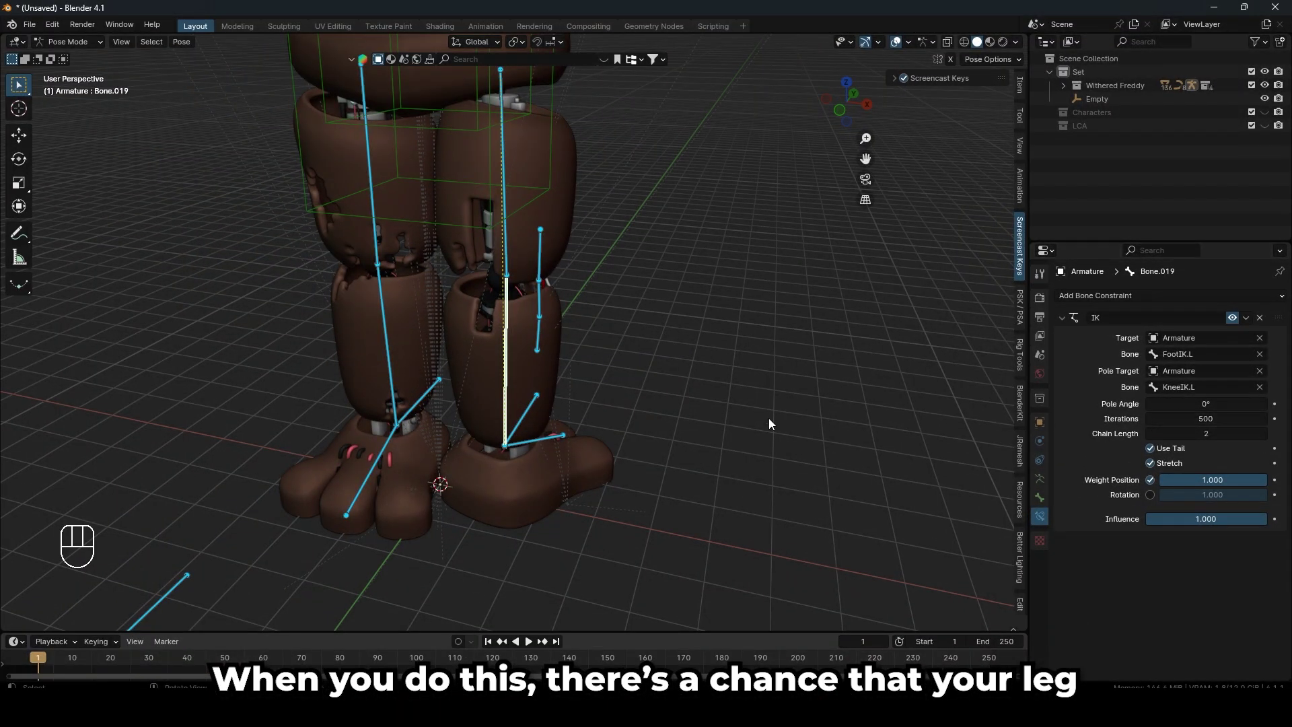
# Step: Adjust the IK pole angle until the left leg faces forward, and test the bend by moving the foot IK bone
pyautogui.moveTo(773, 418); pyautogui.dragTo(798, 417, button='middle')
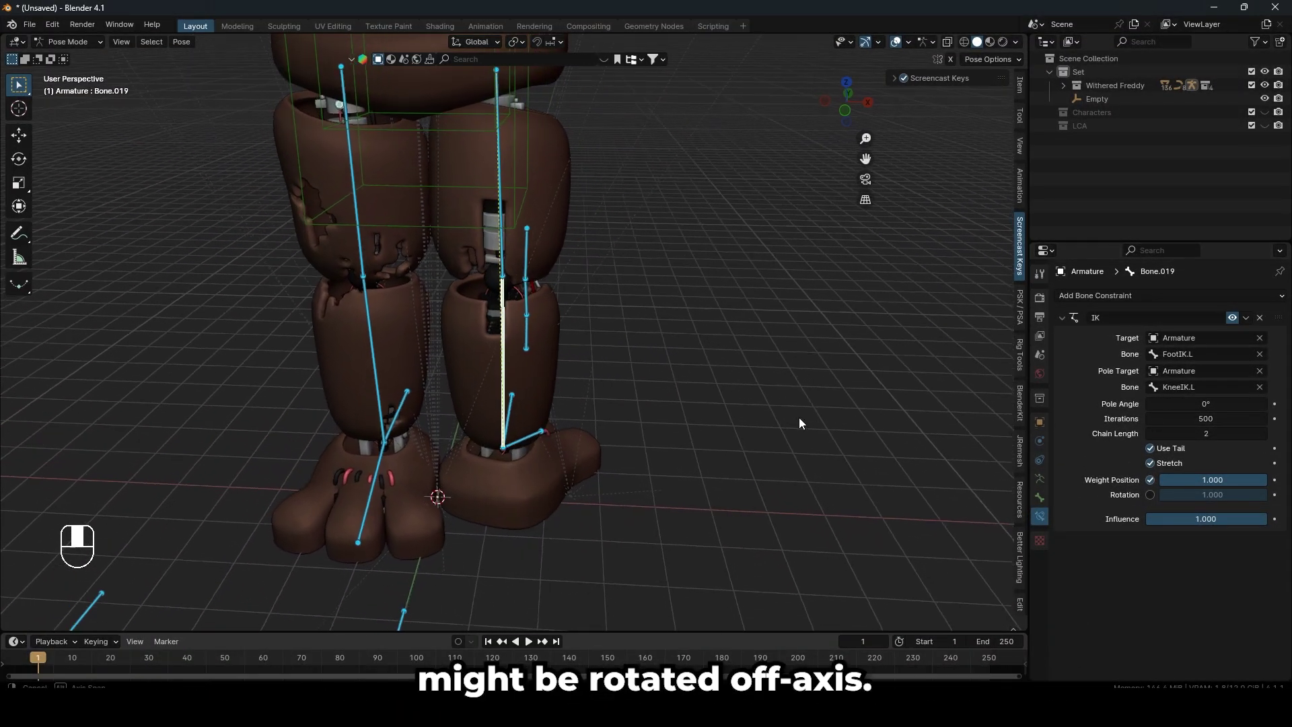
pyautogui.moveTo(1205, 403)
pyautogui.mouseDown()
pyautogui.moveTo(1170, 403)
pyautogui.moveTo(1204, 403)
pyautogui.mouseUp()
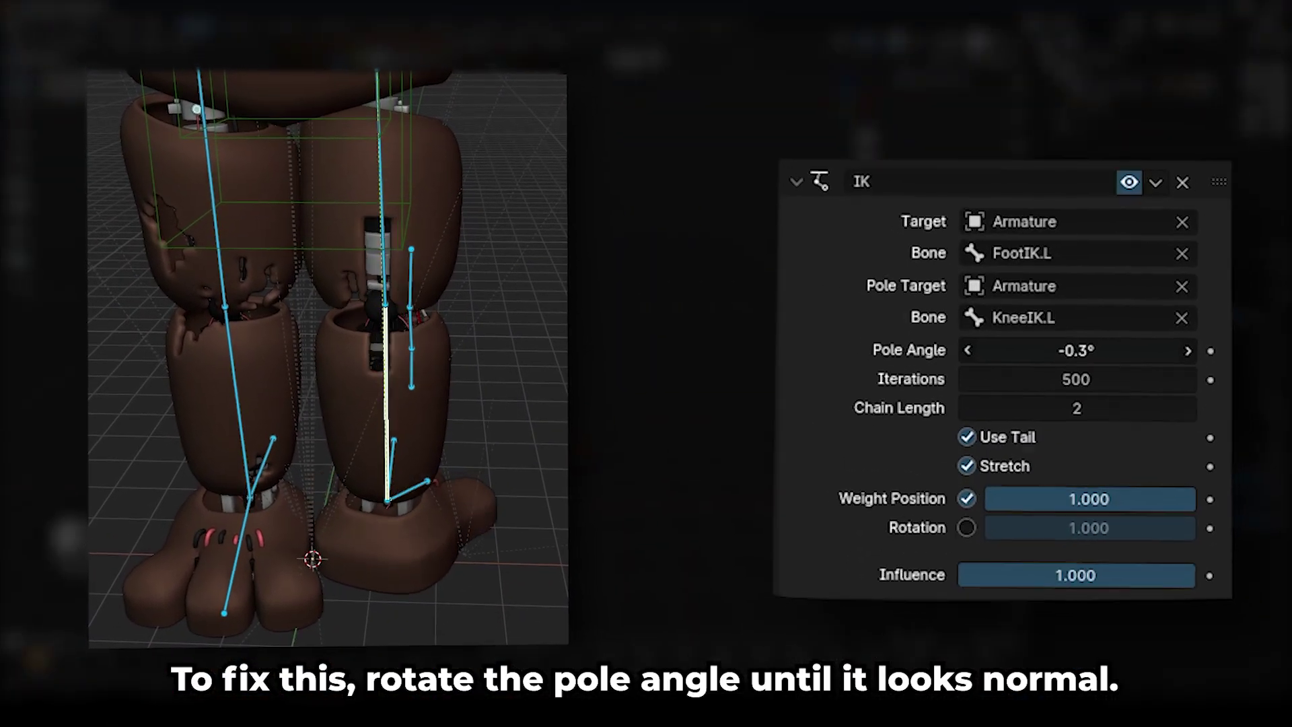
pyautogui.moveTo(1076, 349); pyautogui.dragTo(1167, 350)
pyautogui.press('g')
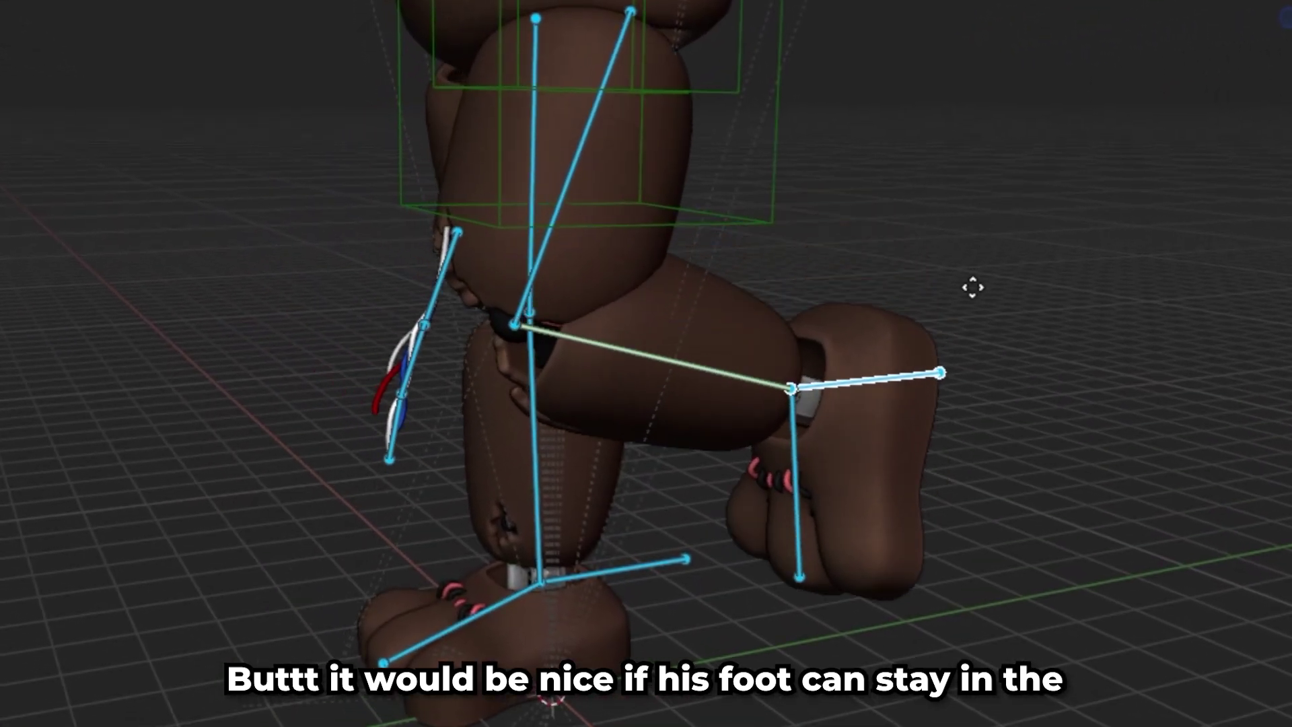
pyautogui.rightClick(464, 324)
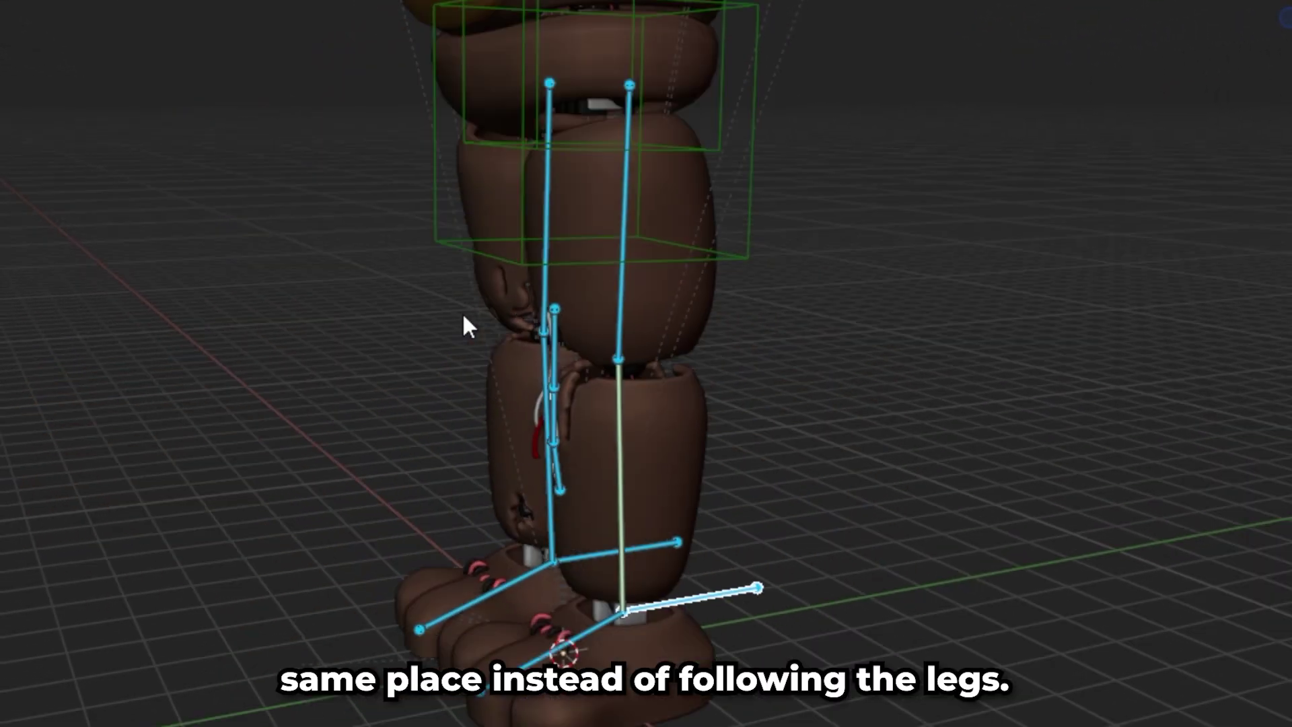
# Step: Parent the left foot bone to FootIK.L with Keep Offset in Edit Mode and test-move the foot IK bone
pyautogui.moveTo(463, 318); pyautogui.dragTo(692, 343, button='middle')
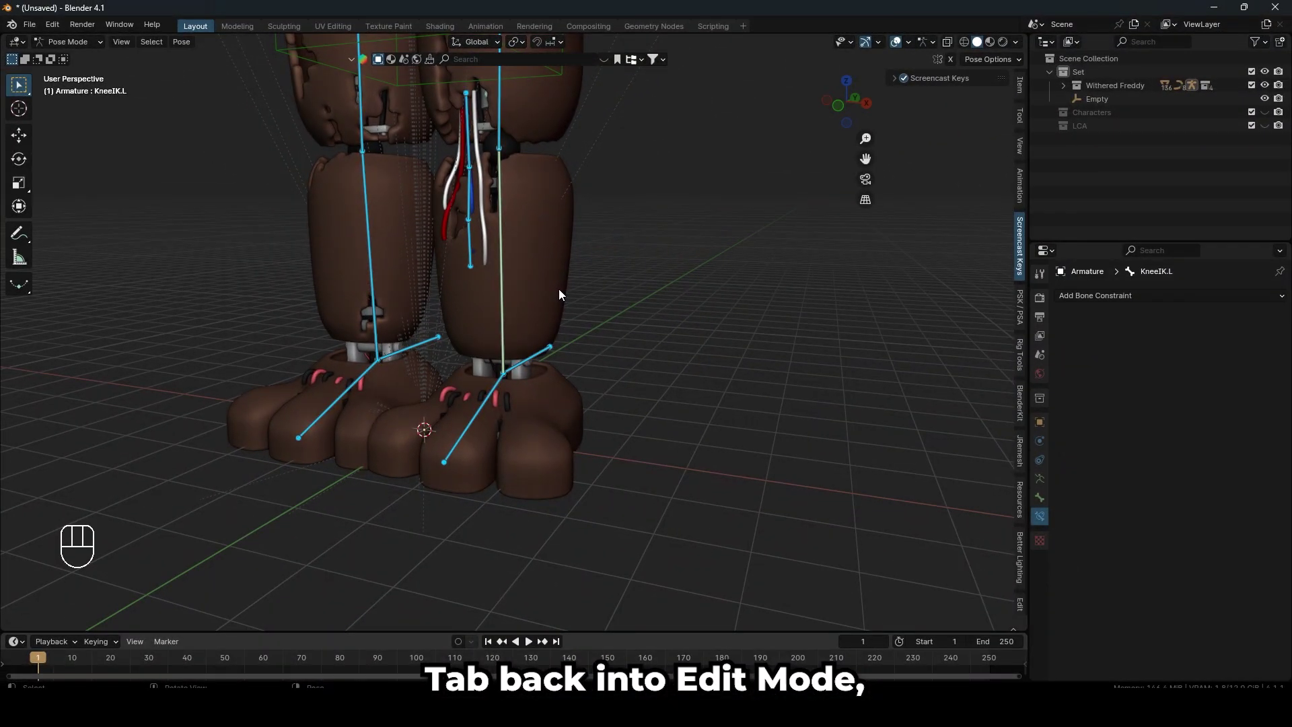
pyautogui.press('Tab')
pyautogui.scroll(4, 523, 340)
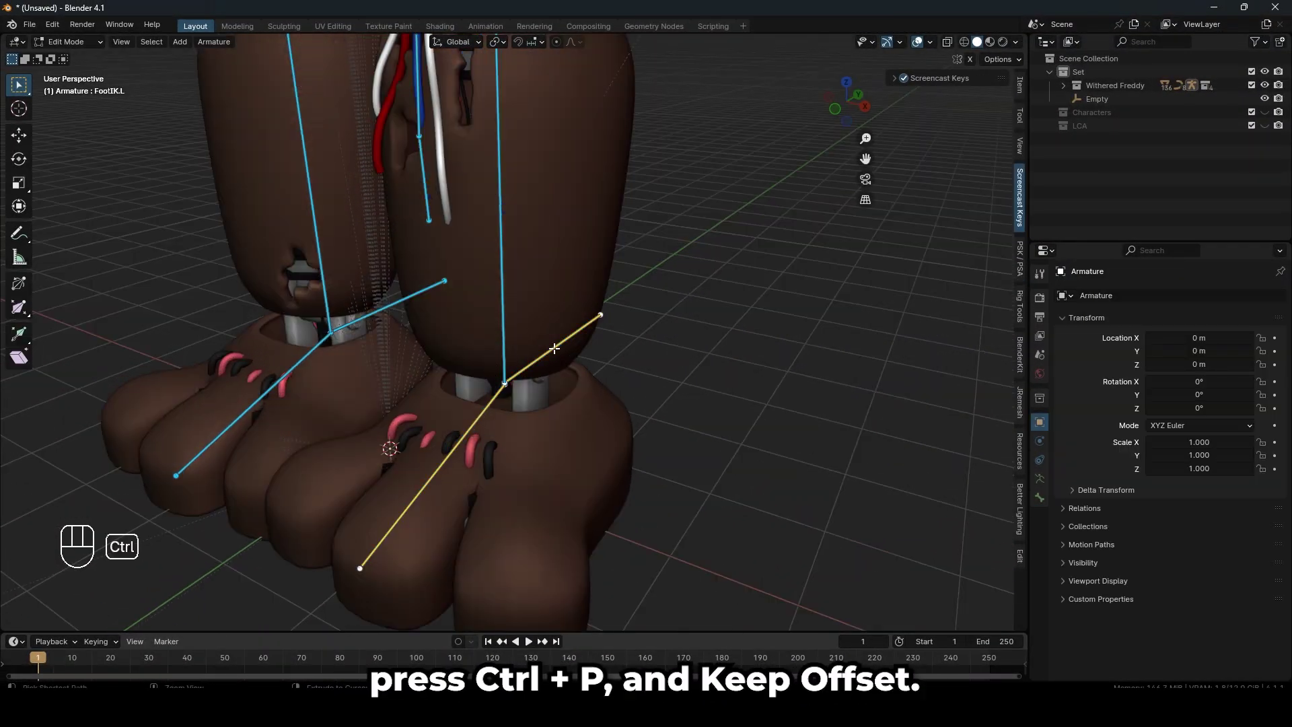
pyautogui.click(499, 348)
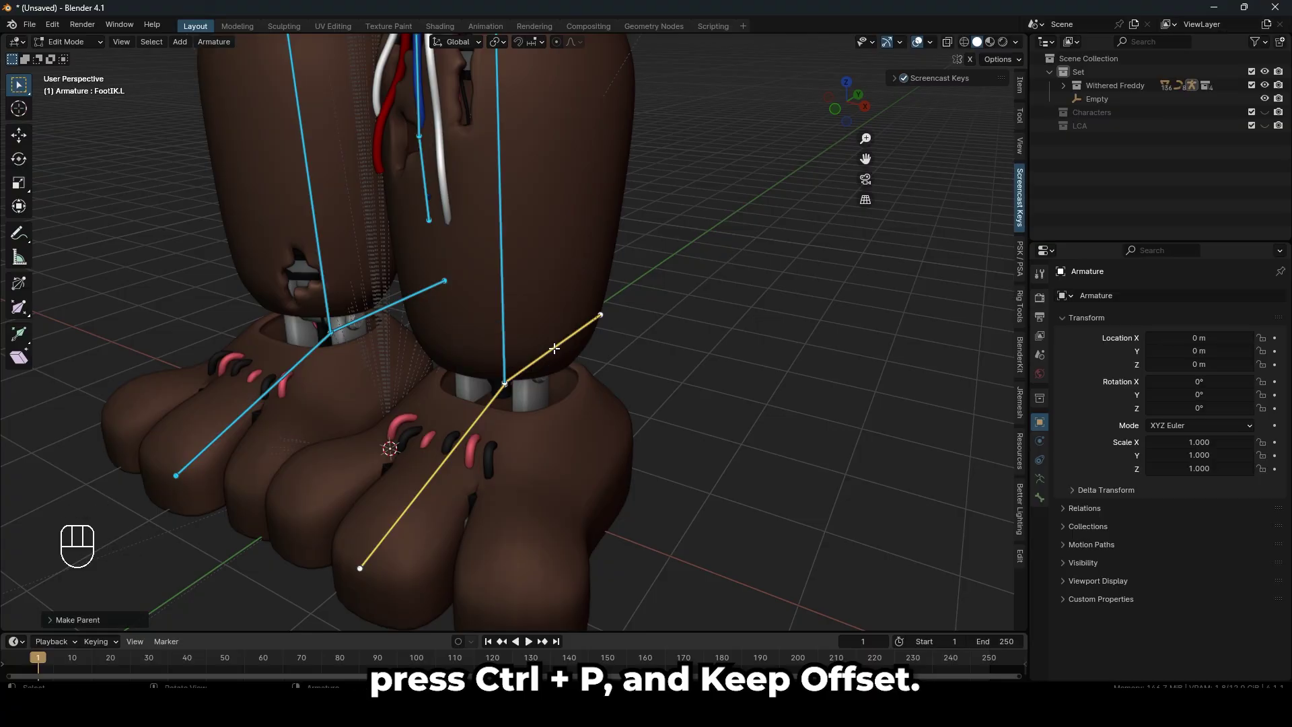
pyautogui.press('g')
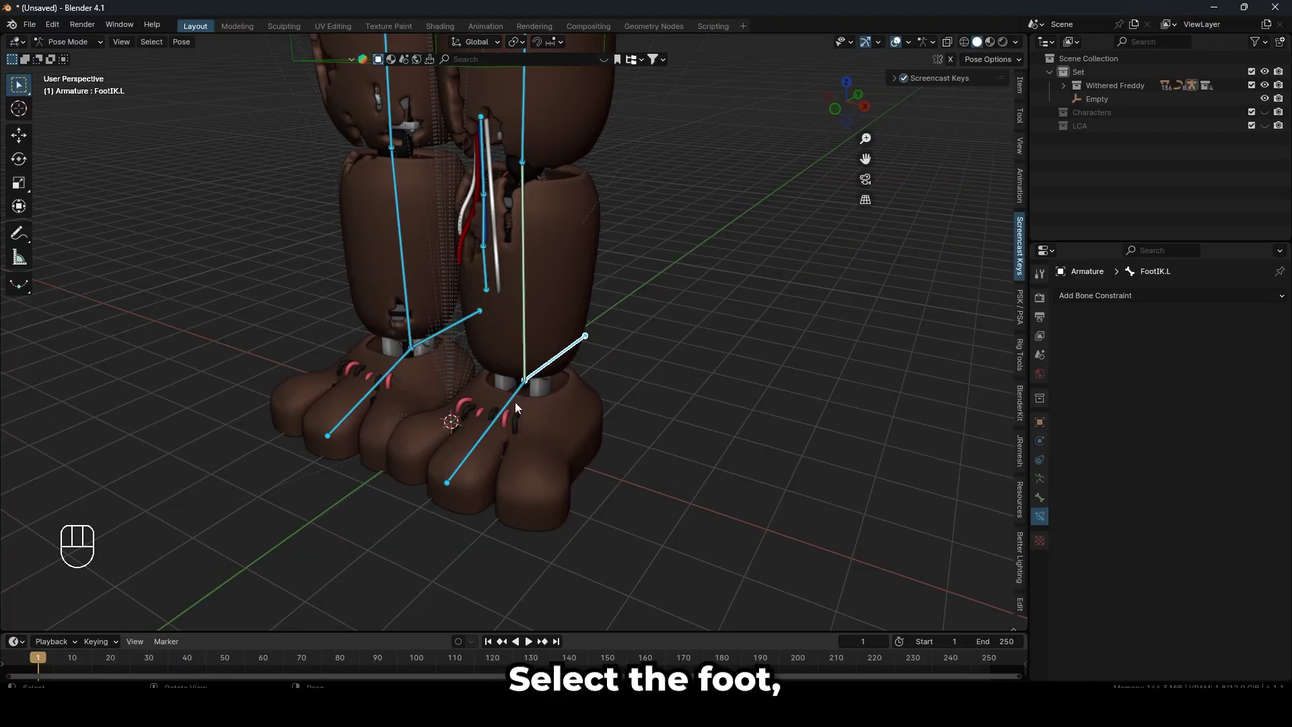
# Step: Add a Copy Location constraint to the left foot bone and set its target to Armature
pyautogui.click(514, 402)
pyautogui.click(962, 158)
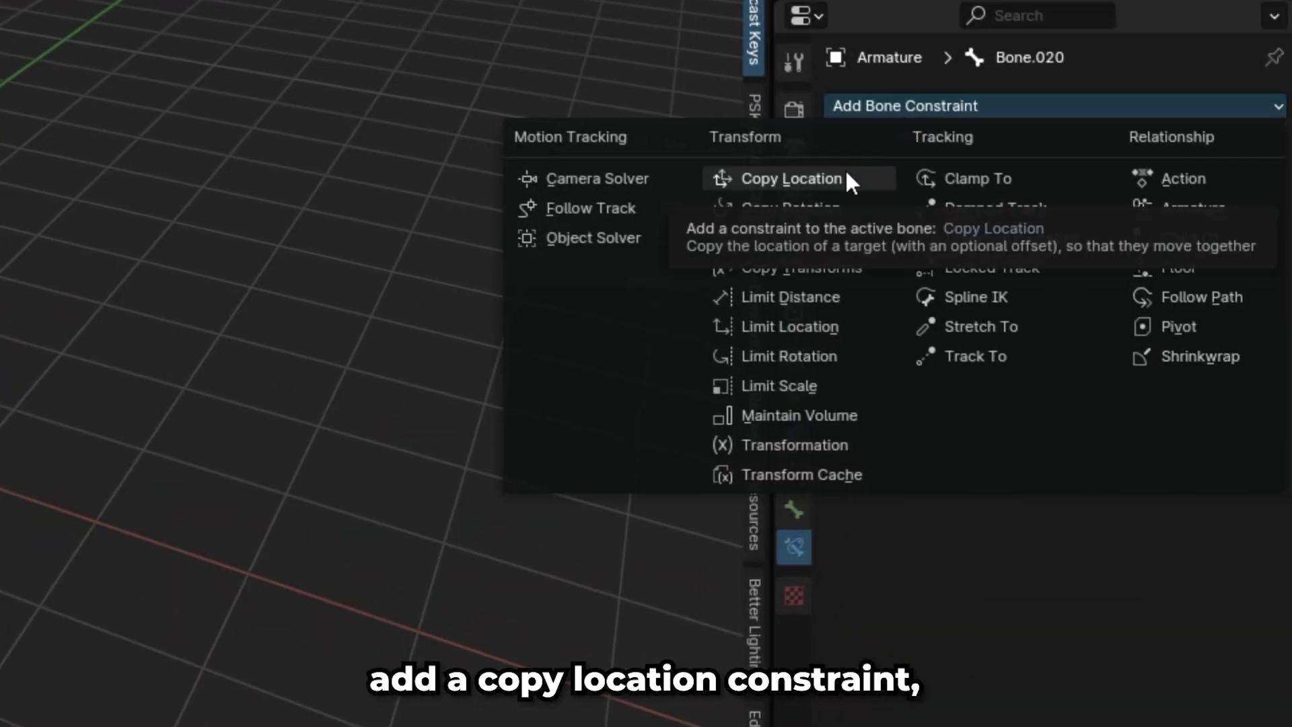
pyautogui.click(764, 179)
pyautogui.click(1142, 195)
pyautogui.click(1078, 228)
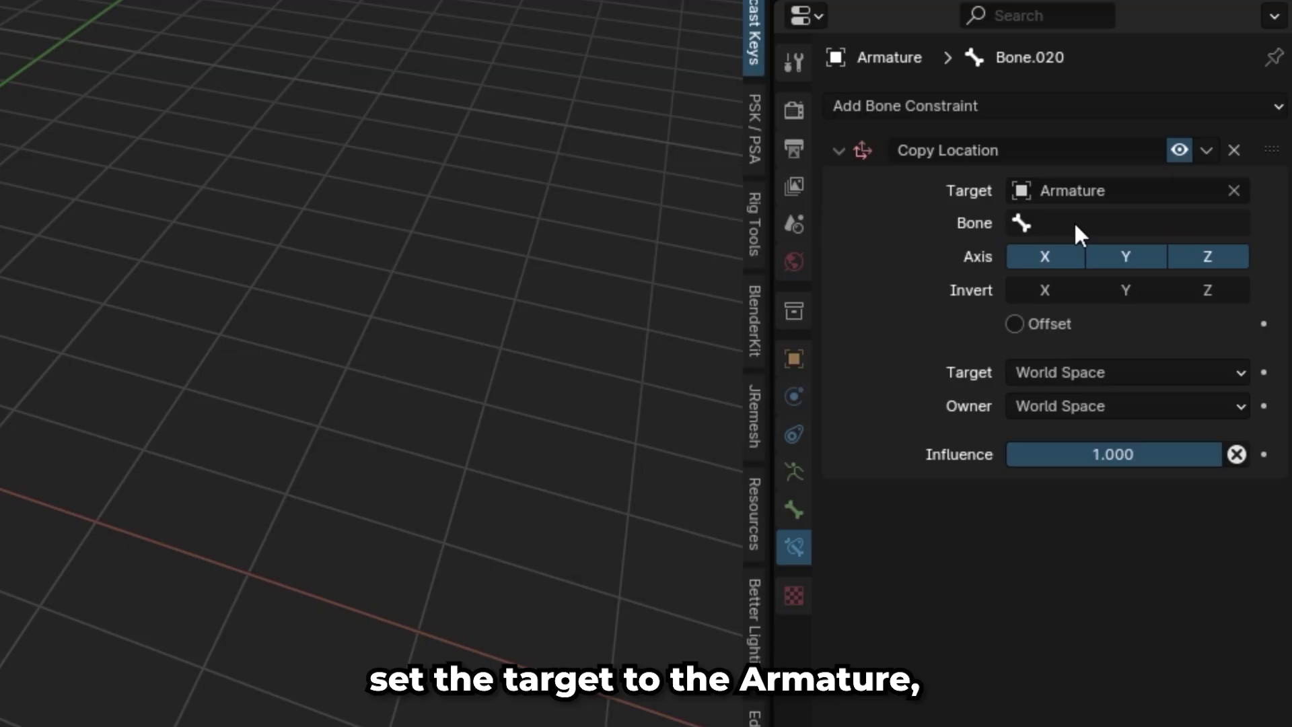
# Step: Set the Copy Location constraint's bone to the left calf bone and test-move the FootIK.L bone
pyautogui.click(1075, 224)
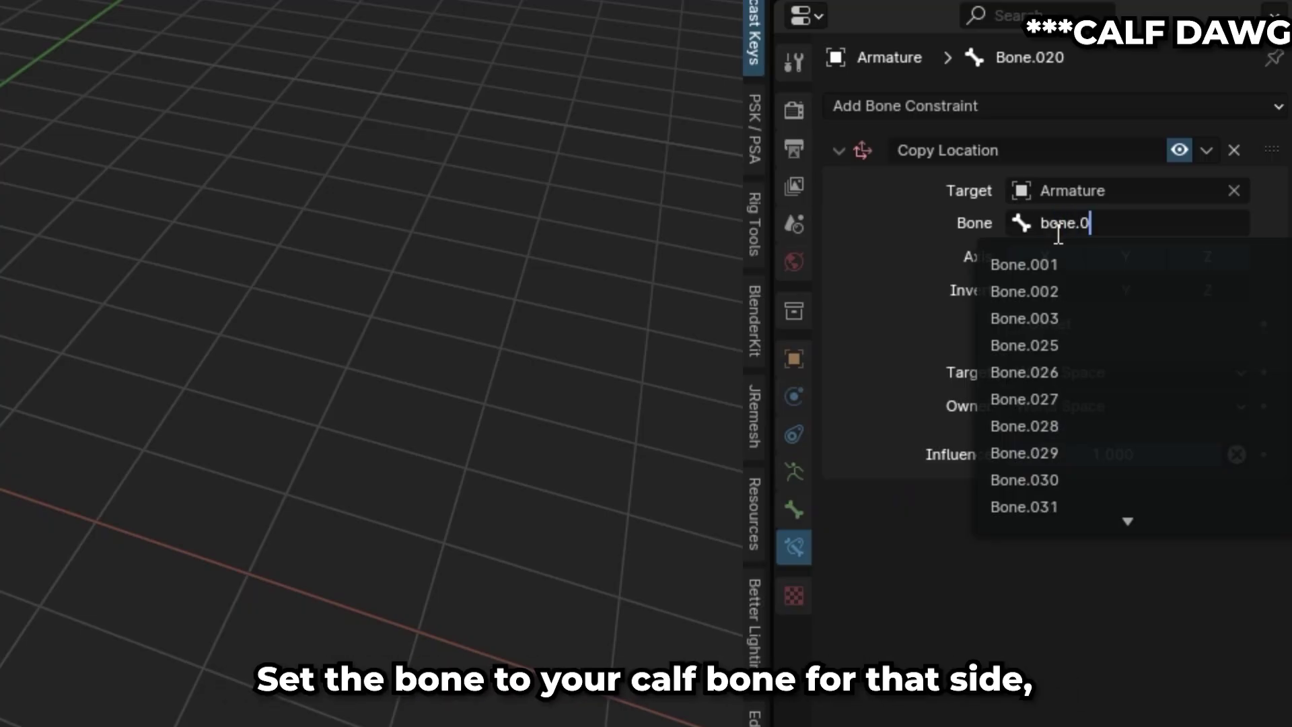
pyautogui.click(1024, 506)
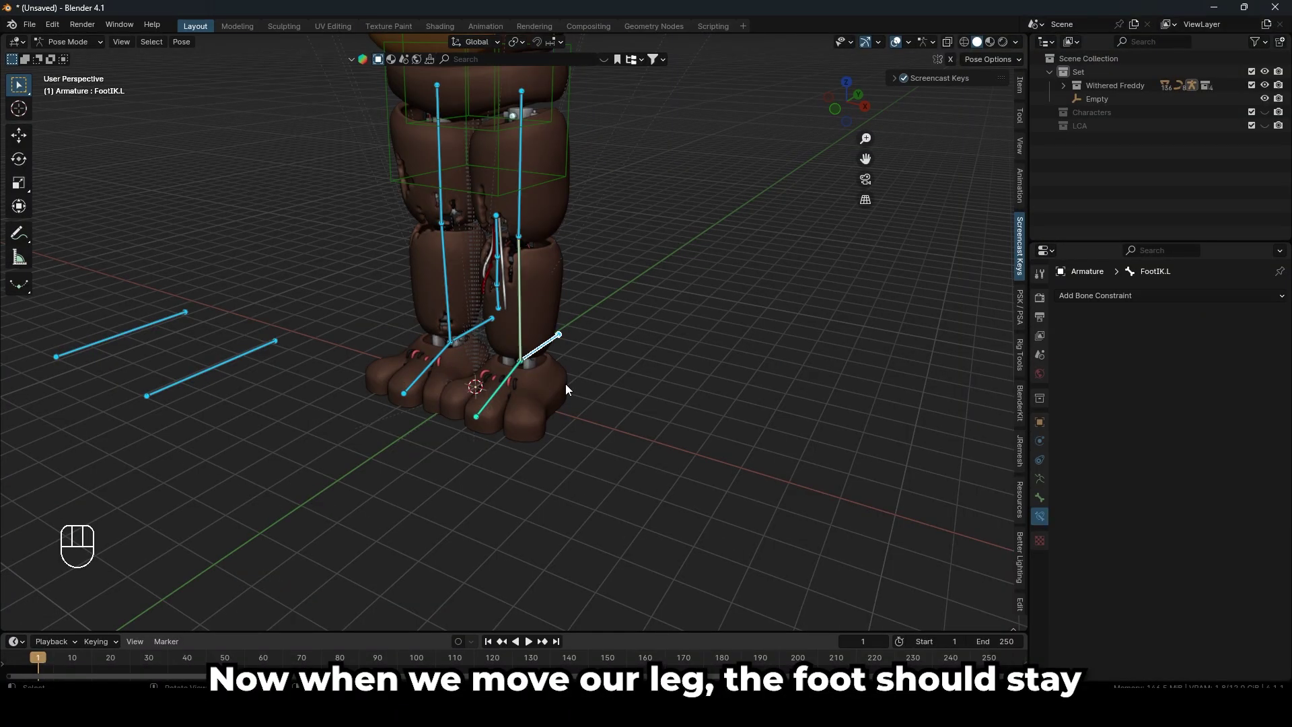
pyautogui.press('g')
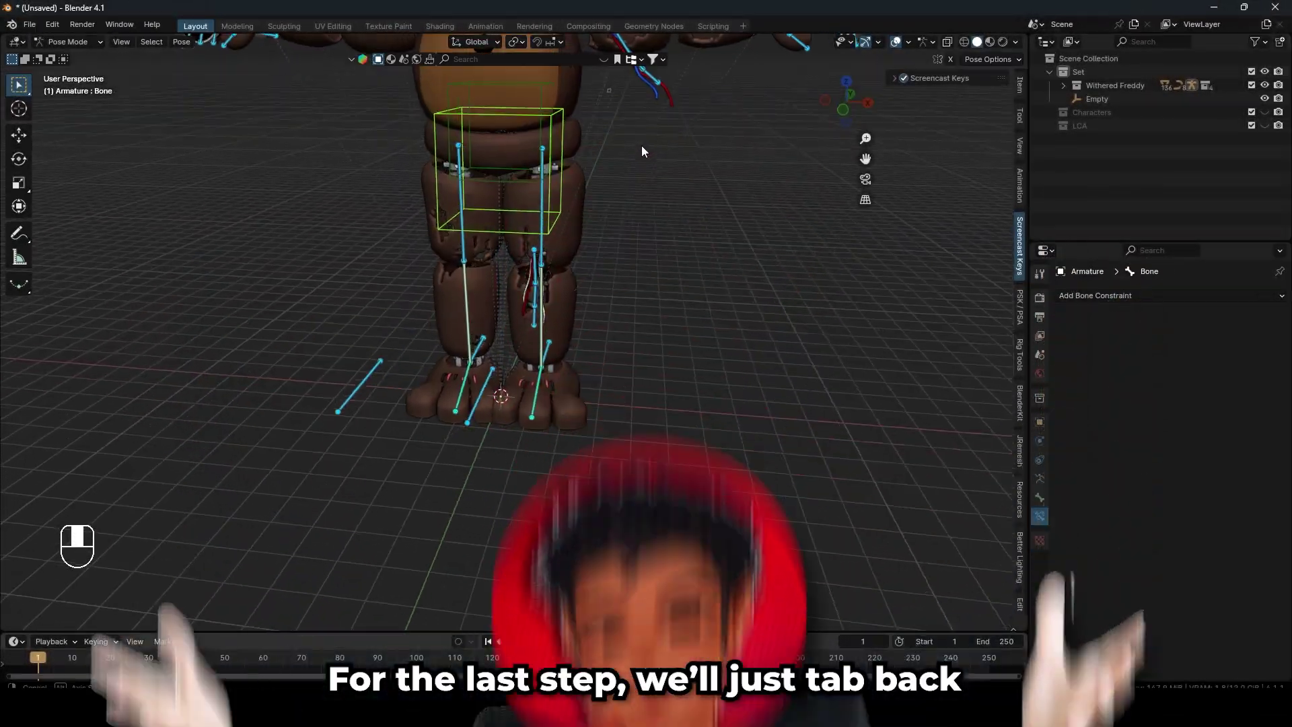
# Step: In Edit Mode, snap the 3D cursor to the world origin and add a bone there named Root
pyautogui.press('Tab')
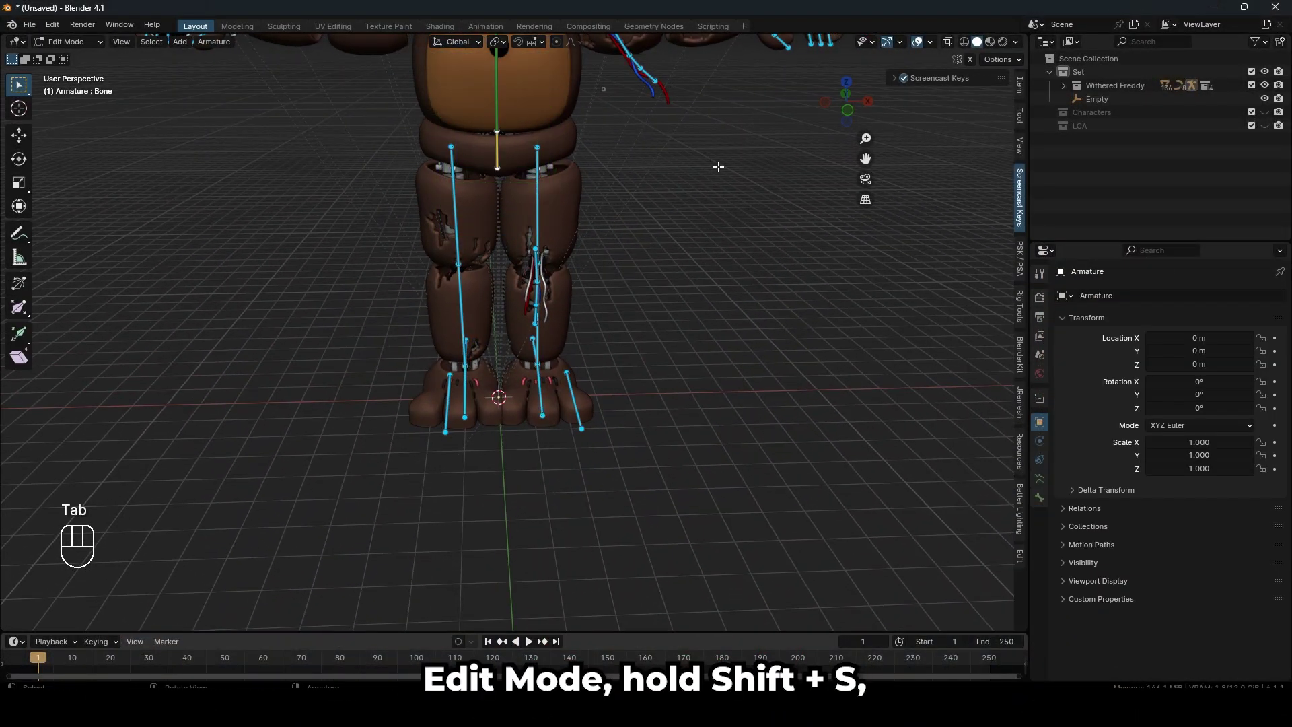
pyautogui.hotkey('shift', 's')
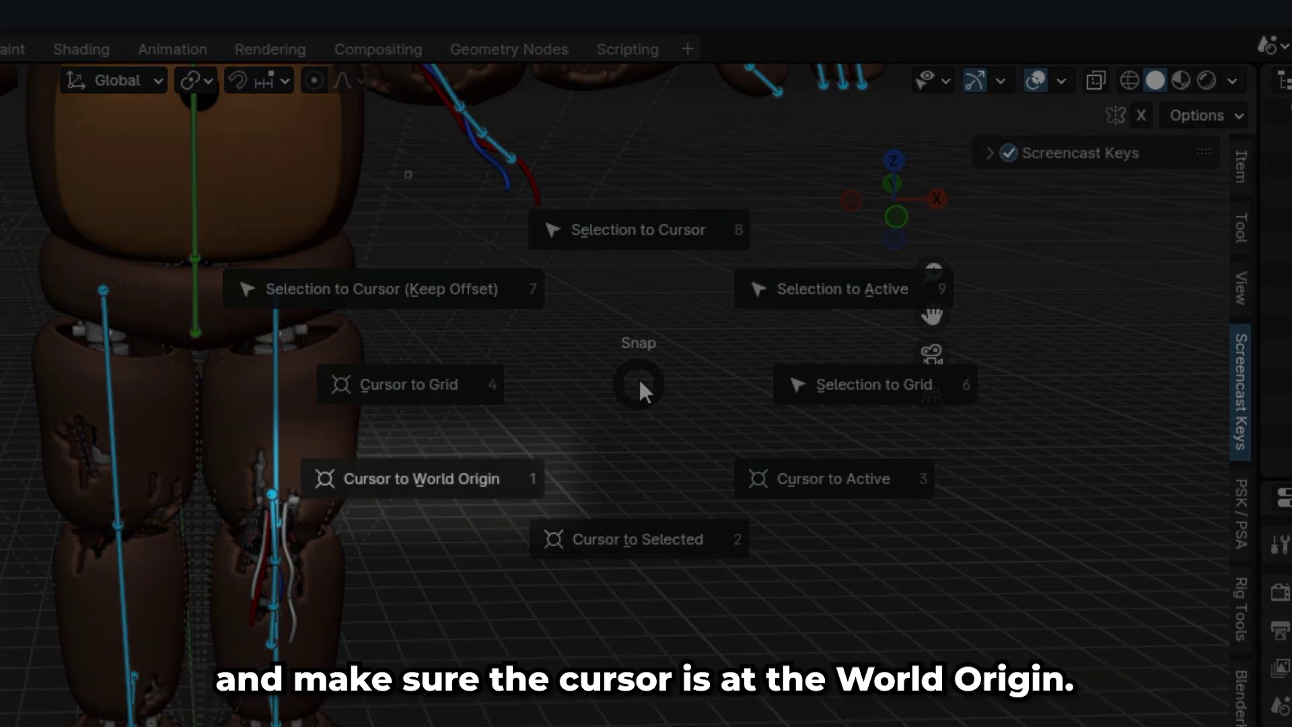
pyautogui.click(434, 477)
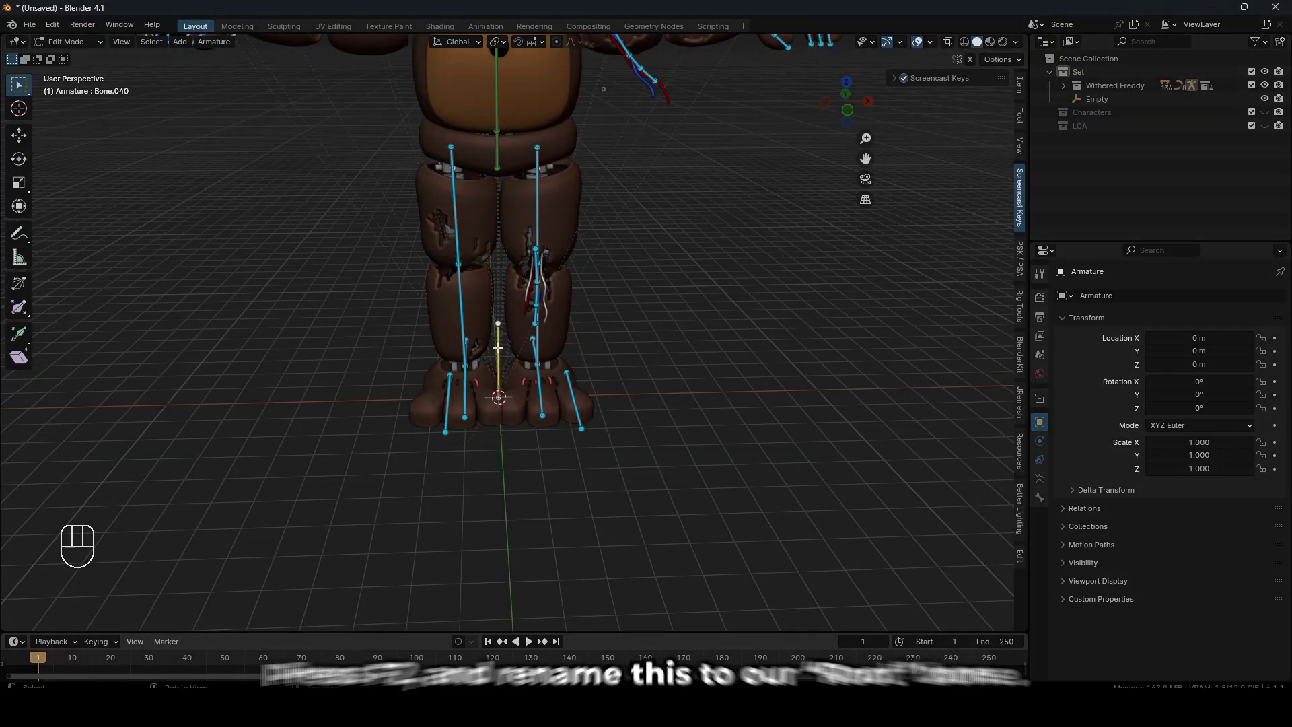
pyautogui.press('F2')
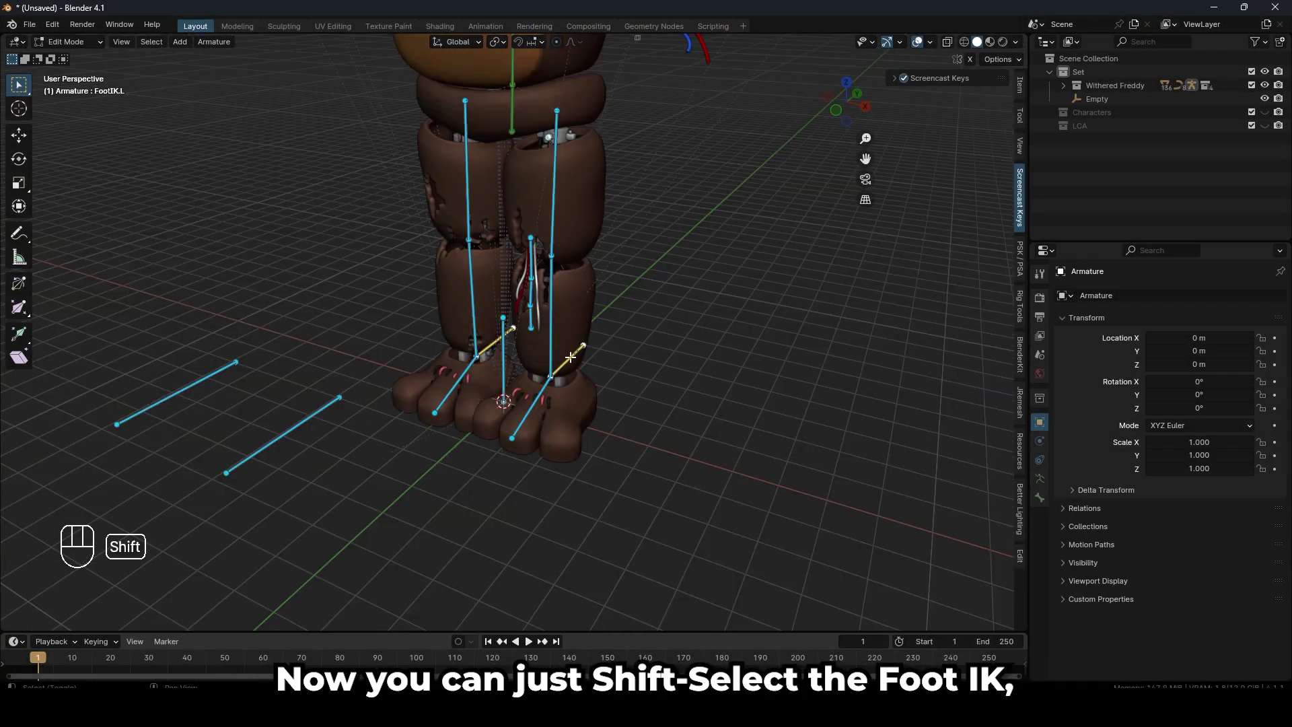
# Step: Parent the foot IK, knee IK and lower torso bones to Root with Keep Offset, and test-move the body along Y
pyautogui.keyDown('shift'); pyautogui.click(283, 435); pyautogui.keyUp('shift')
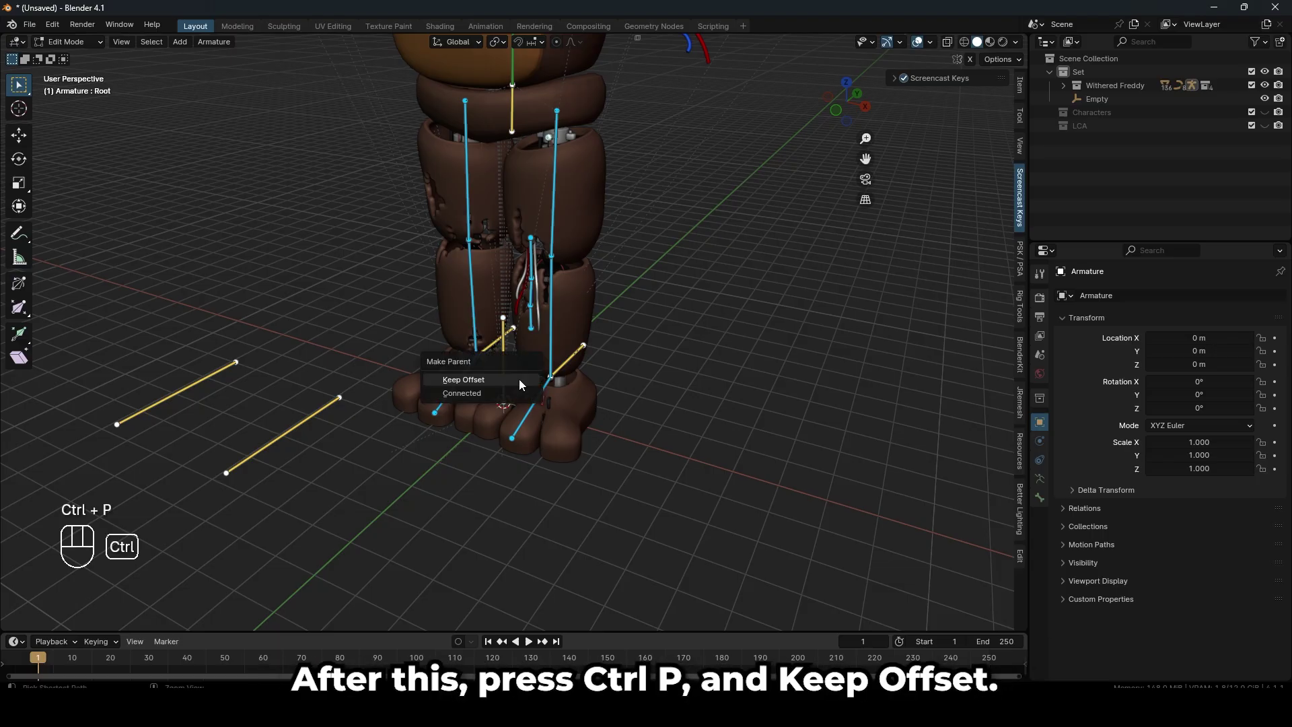
pyautogui.click(520, 385)
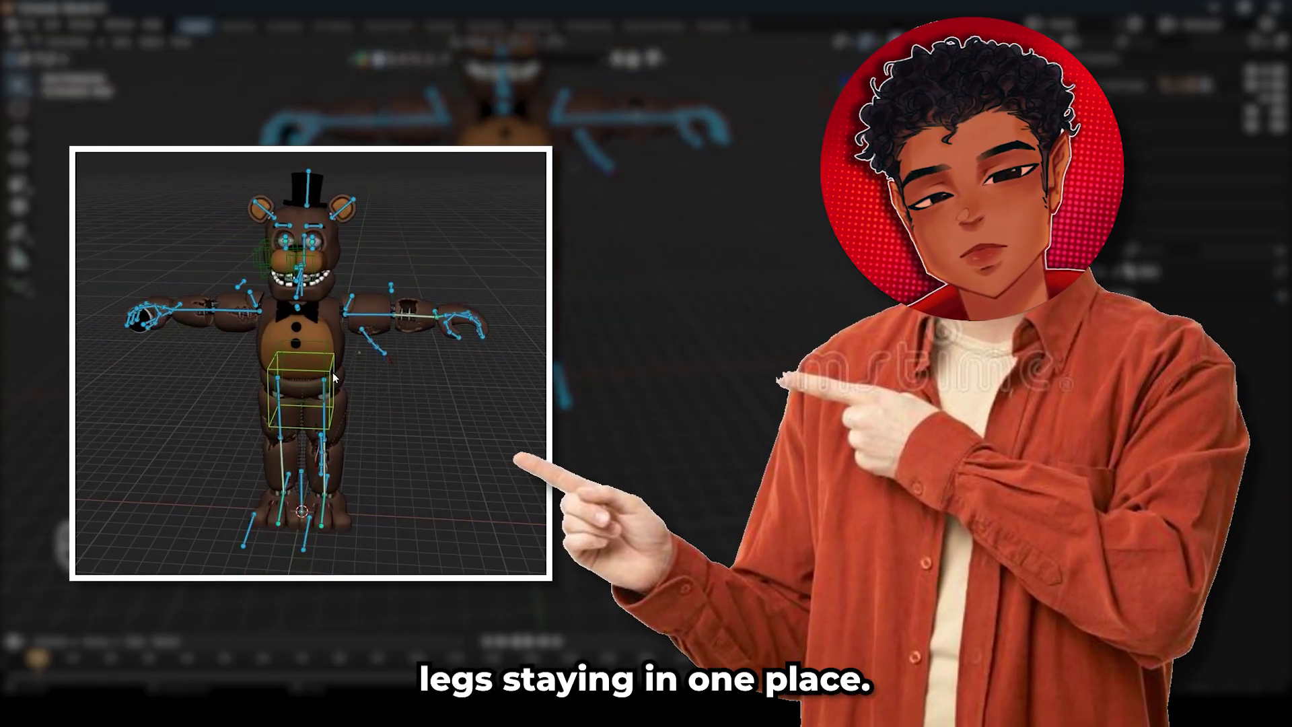
pyautogui.press('g')
pyautogui.press('y')
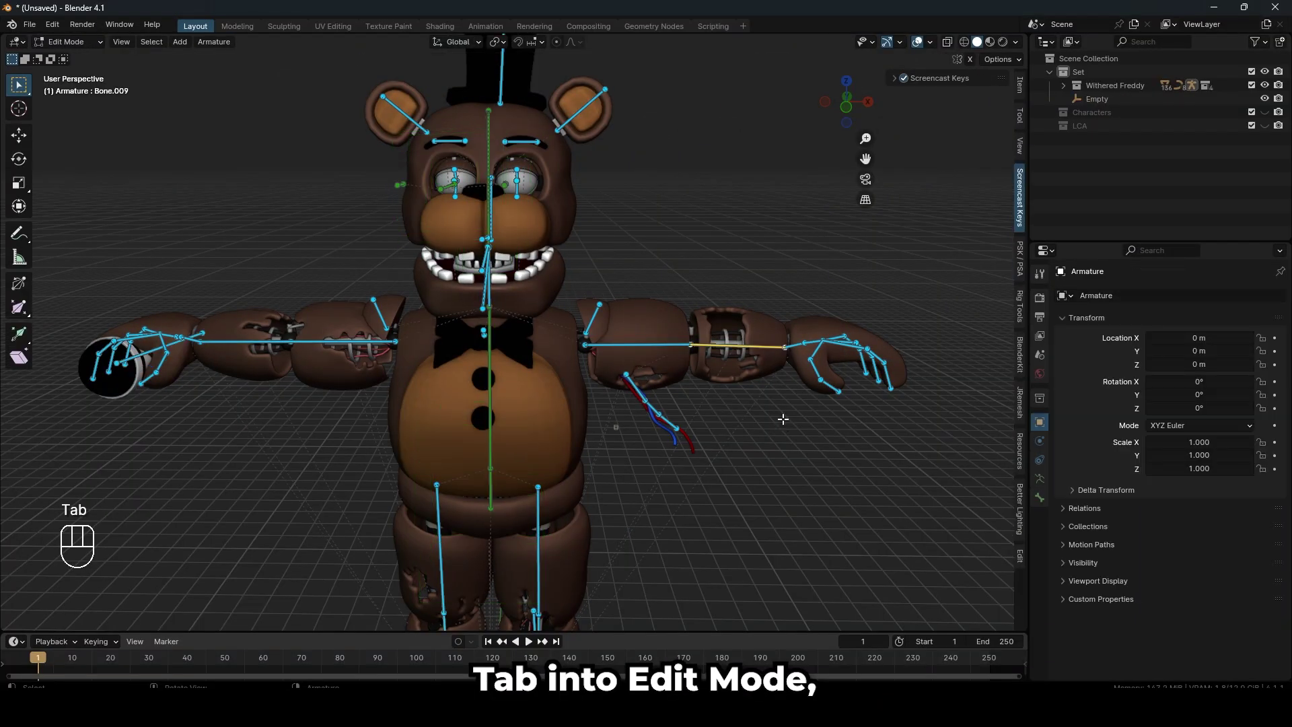
# Step: In Edit Mode, extrude a new bone backward along the Y axis from each elbow joint
pyautogui.keyDown('shift'); pyautogui.click(289, 344); pyautogui.keyUp('shift')
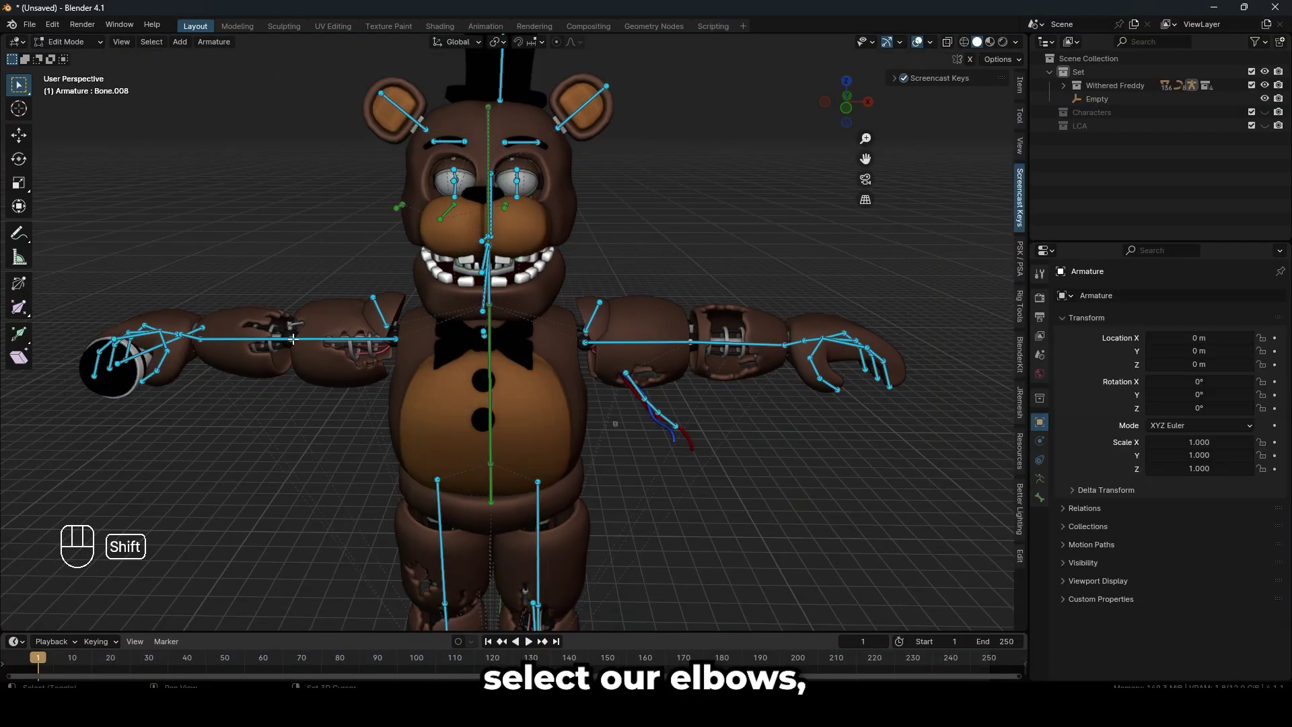
pyautogui.moveTo(292, 339); pyautogui.dragTo(732, 453, button='middle')
pyautogui.press('e')
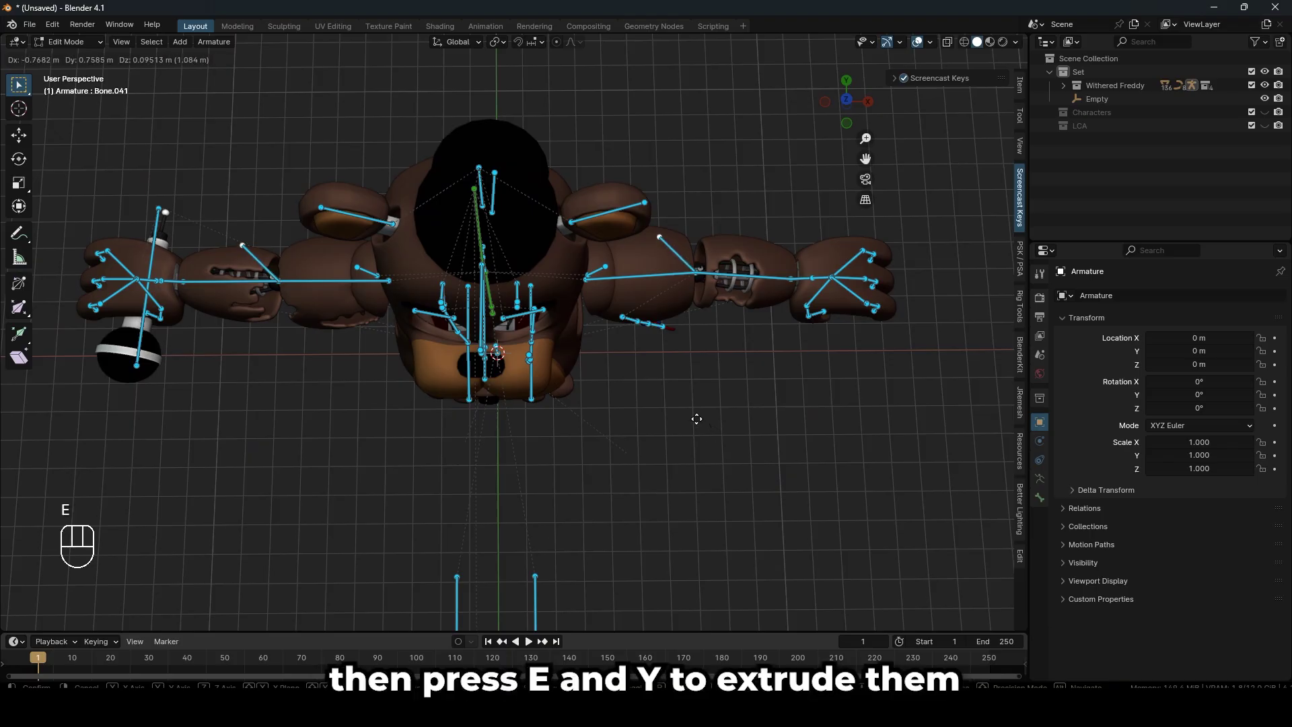
pyautogui.press('y')
pyautogui.click(697, 375)
# Step: Clear the parents of both new elbow bones and move them about 5.5 m back along the Y axis
pyautogui.keyDown('shift'); pyautogui.click(693, 229); pyautogui.keyUp('shift')
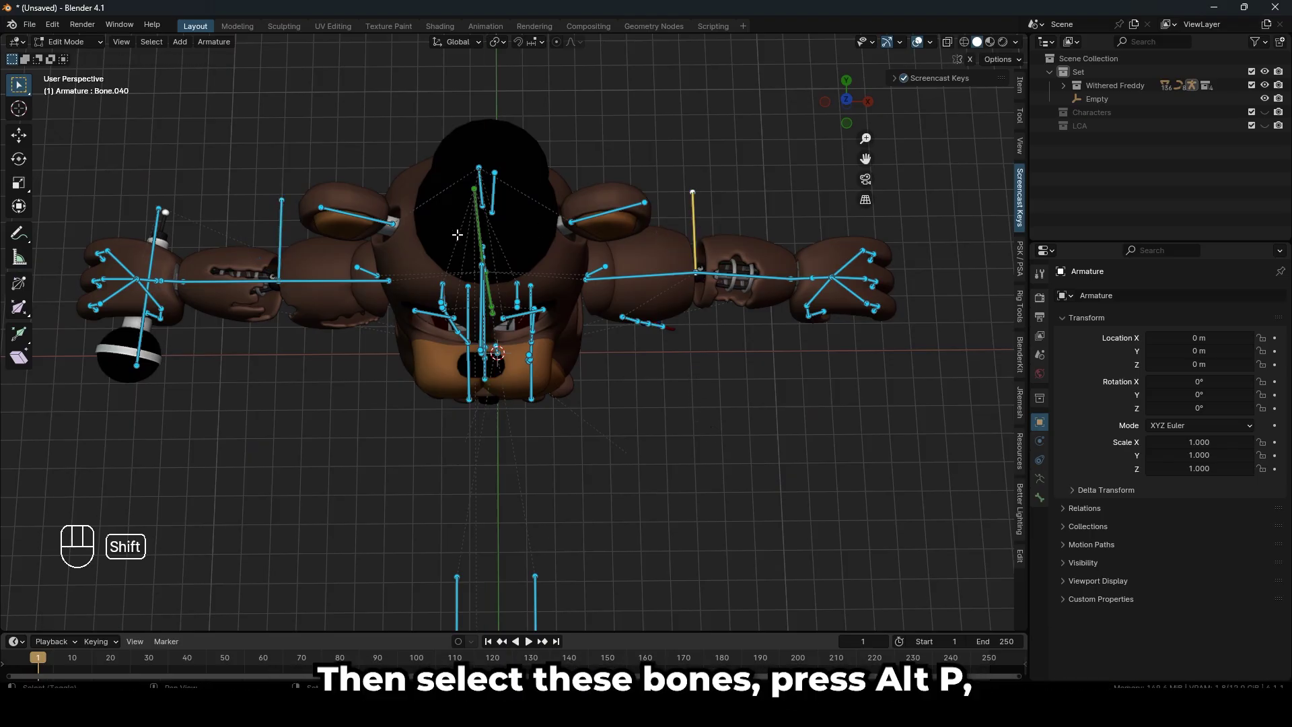
pyautogui.hotkey('alt', 'p')
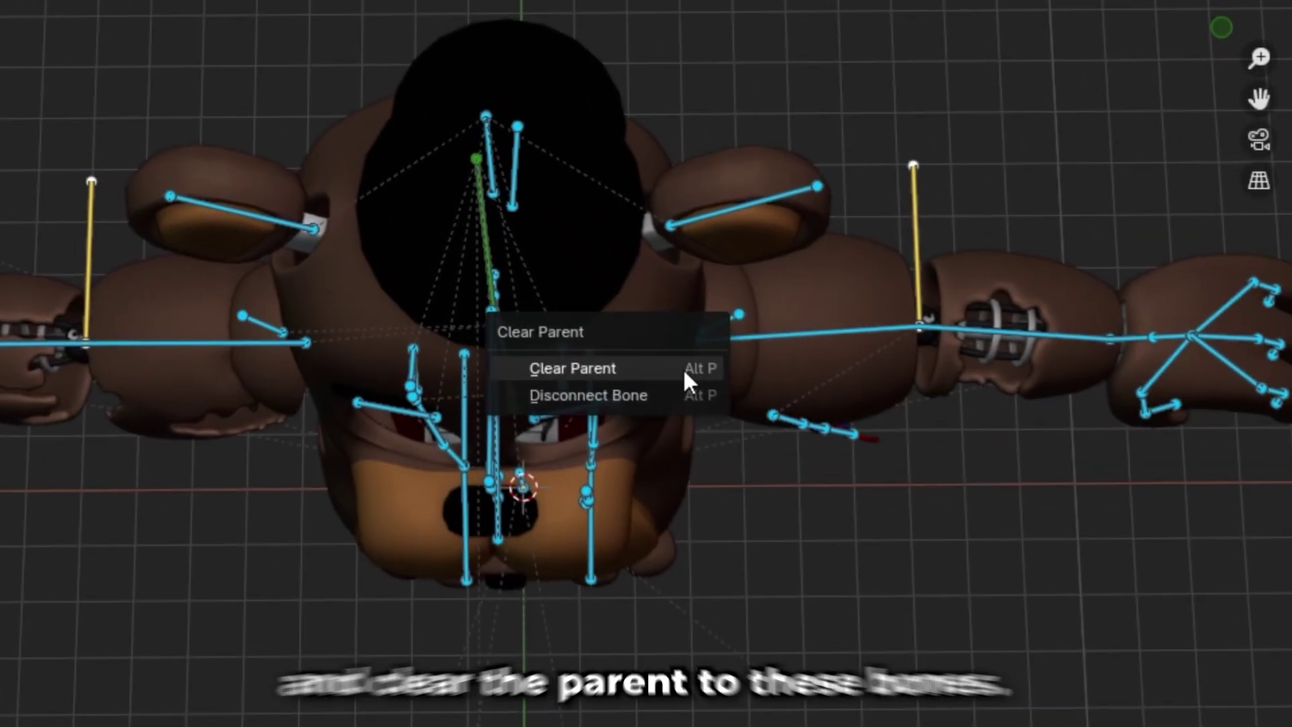
pyautogui.click(675, 369)
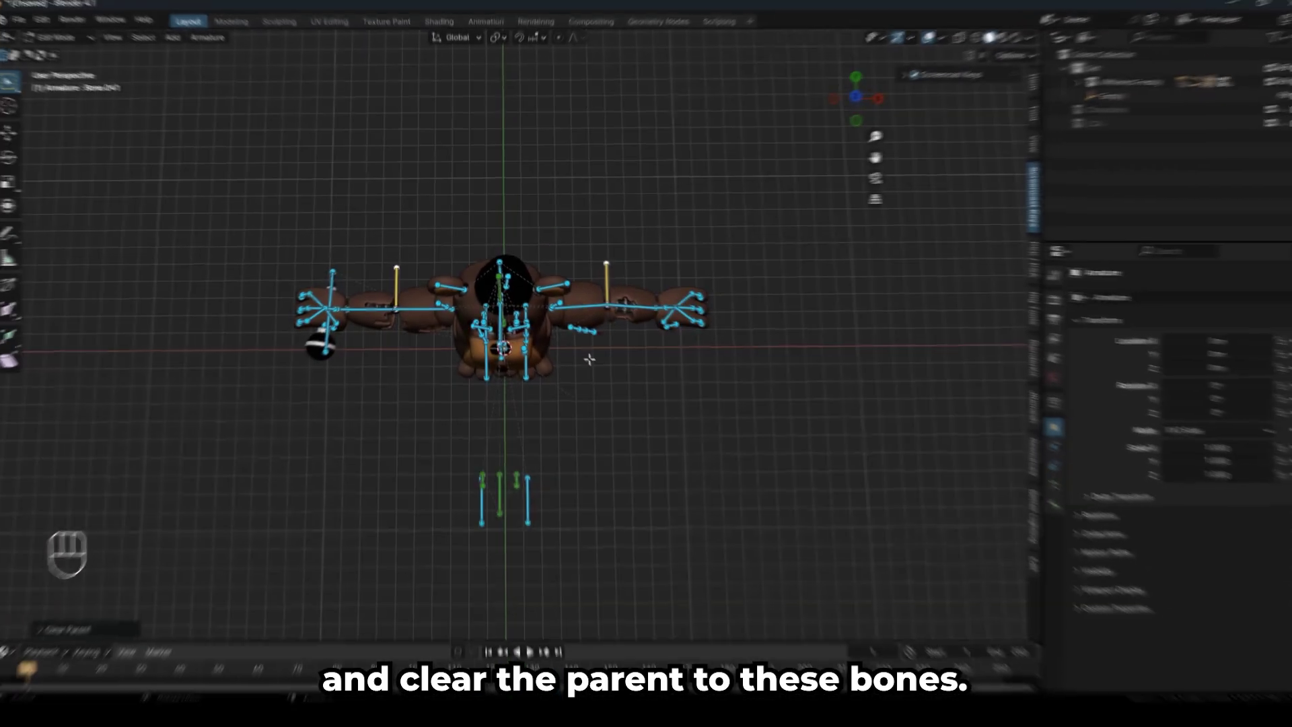
pyautogui.press('g')
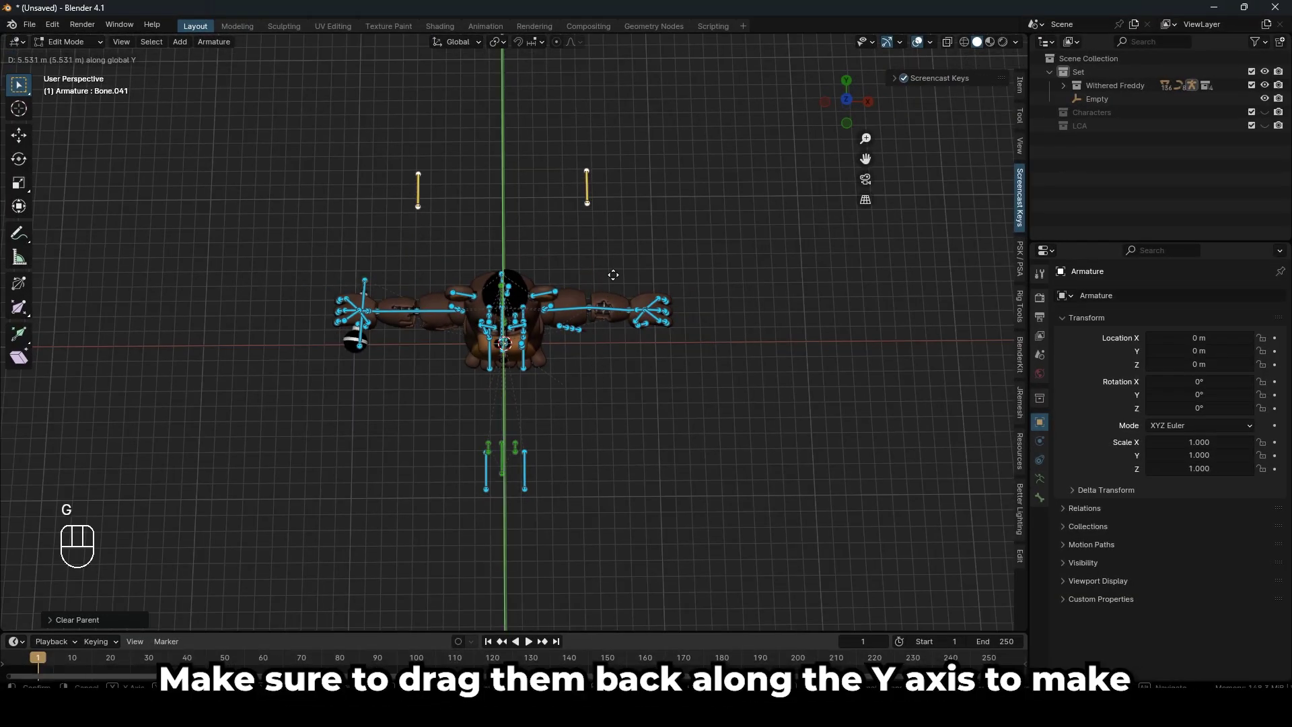
pyautogui.click(613, 273)
# Step: Extrude a bone backward along Y from each wrist and clear the parents of both new bones
pyautogui.scroll(3, 613, 273)
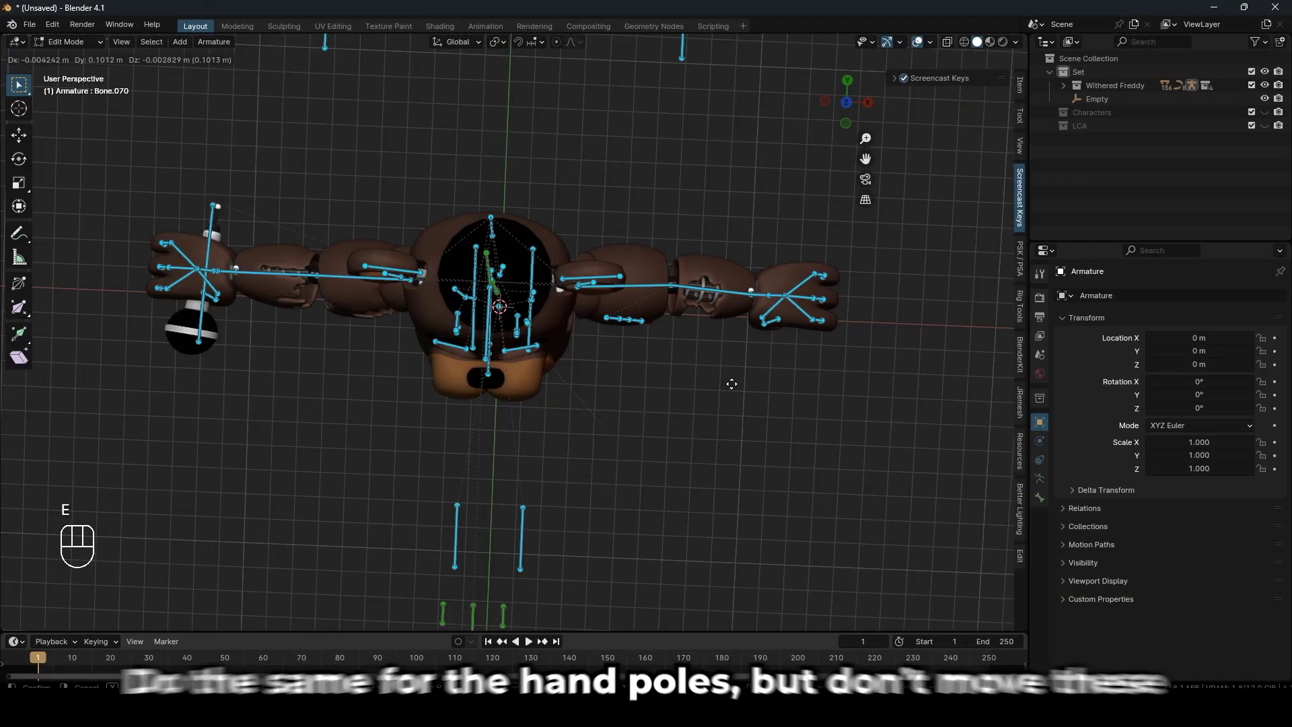
pyautogui.press('e')
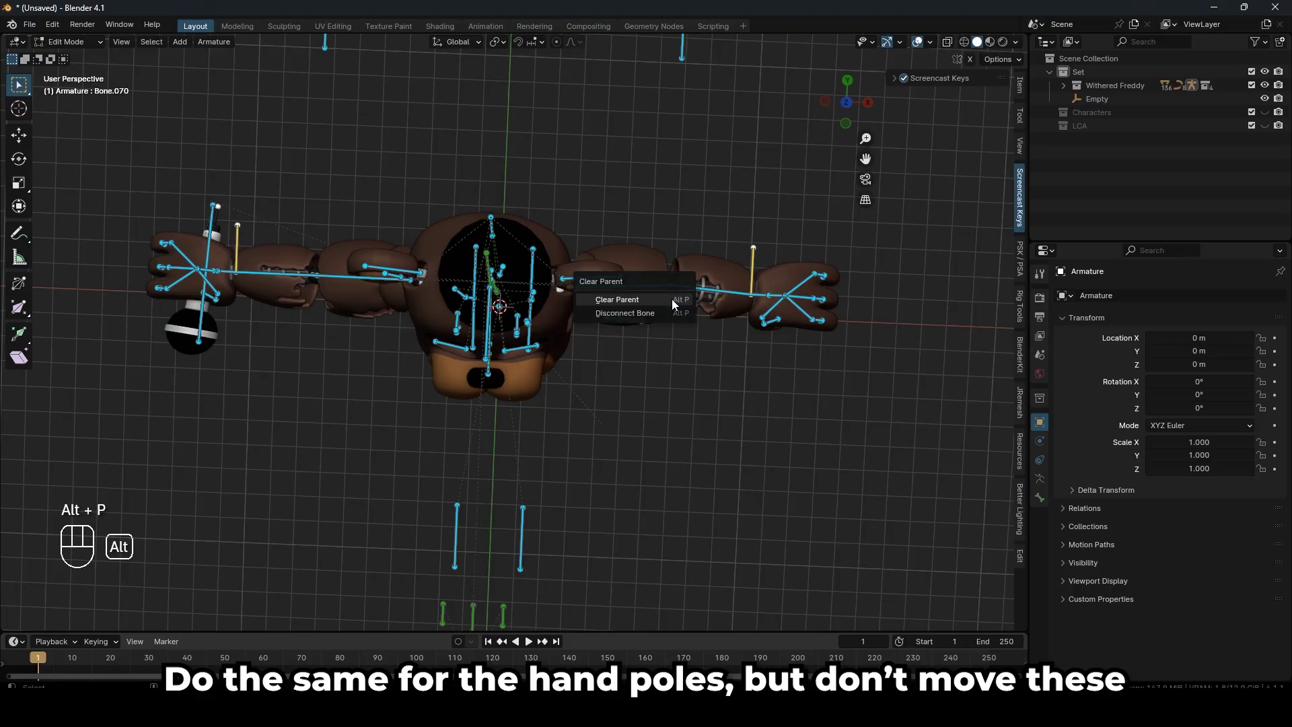
pyautogui.click(672, 298)
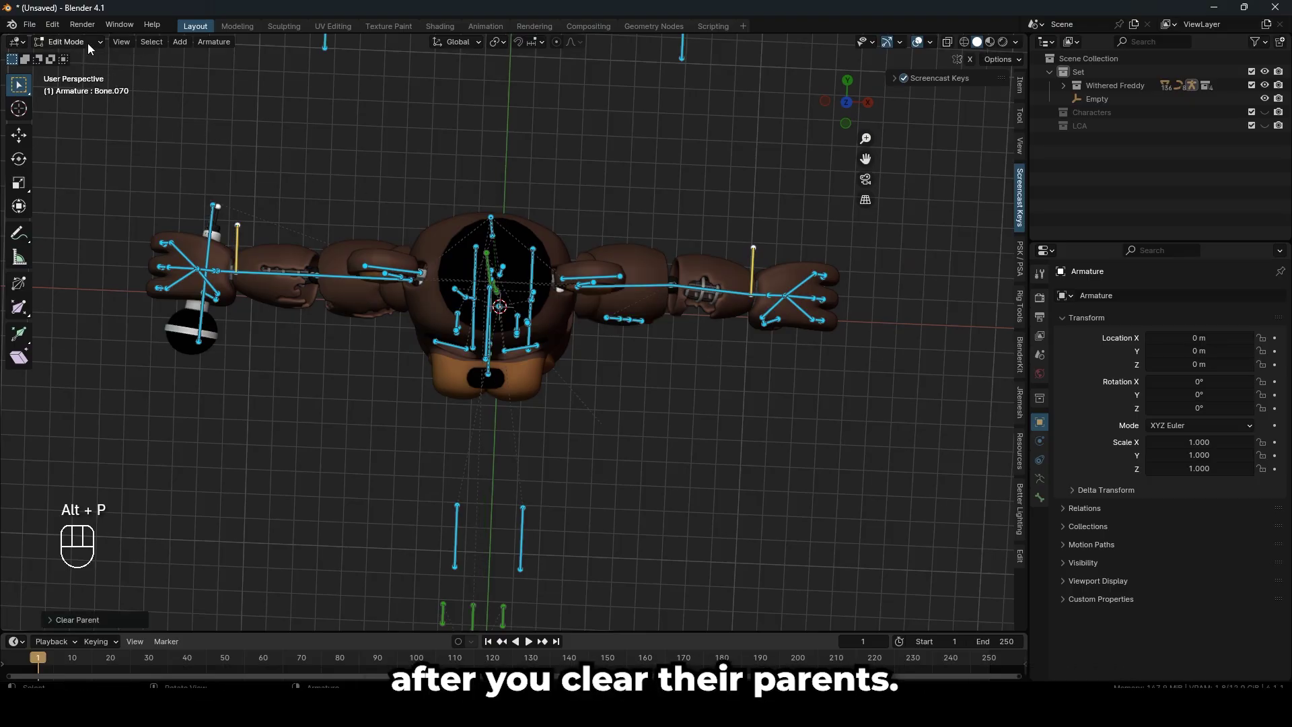
pyautogui.press('Tab')
pyautogui.press('Tab')
pyautogui.moveTo(323, 269); pyautogui.dragTo(360, 300, button='middle')
pyautogui.press('b')
pyautogui.press('g')
pyautogui.press('y')
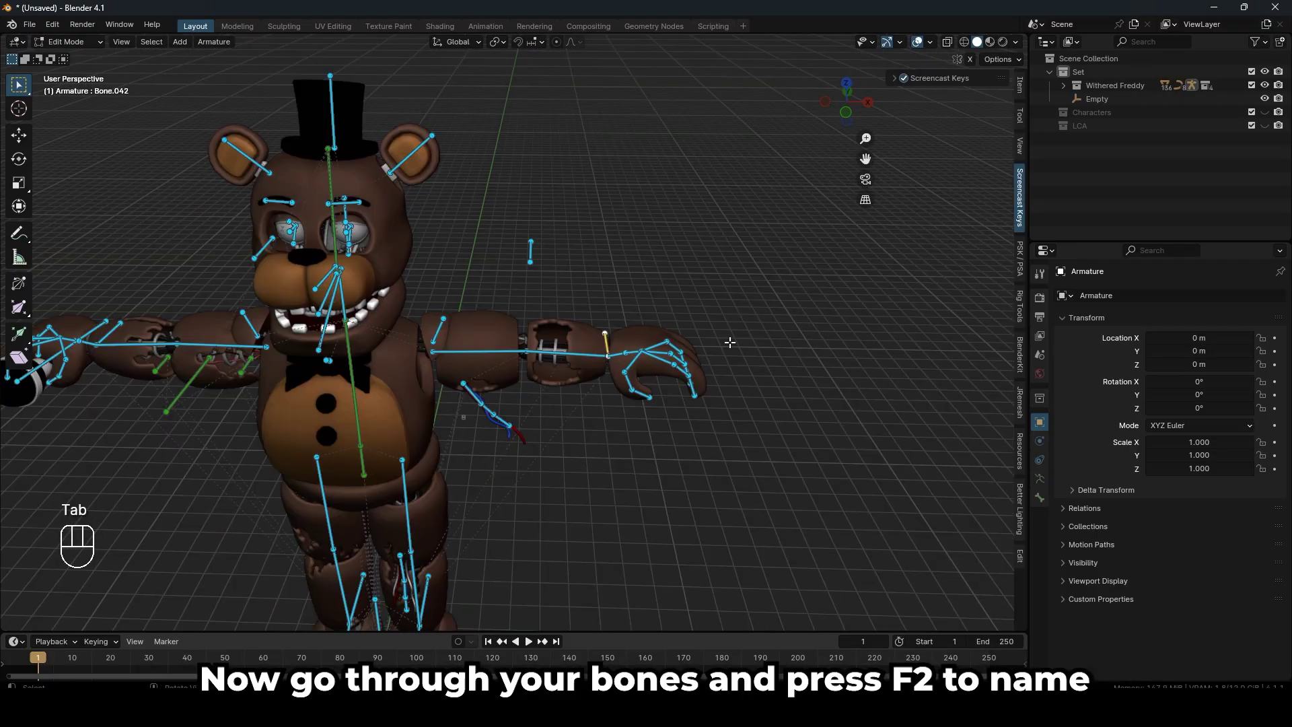
# Step: Rename the new control bone at the left wrist HandIK.L
pyautogui.press('F2')
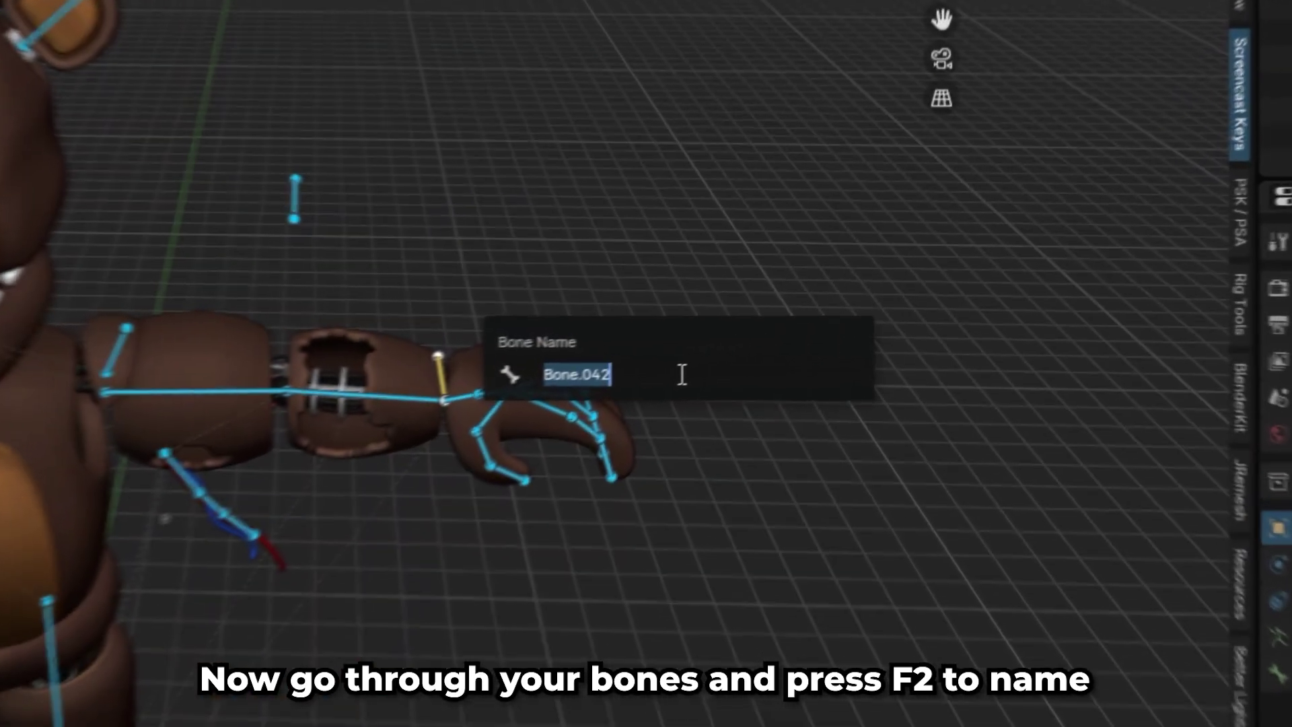
pyautogui.write('HandIK.L')
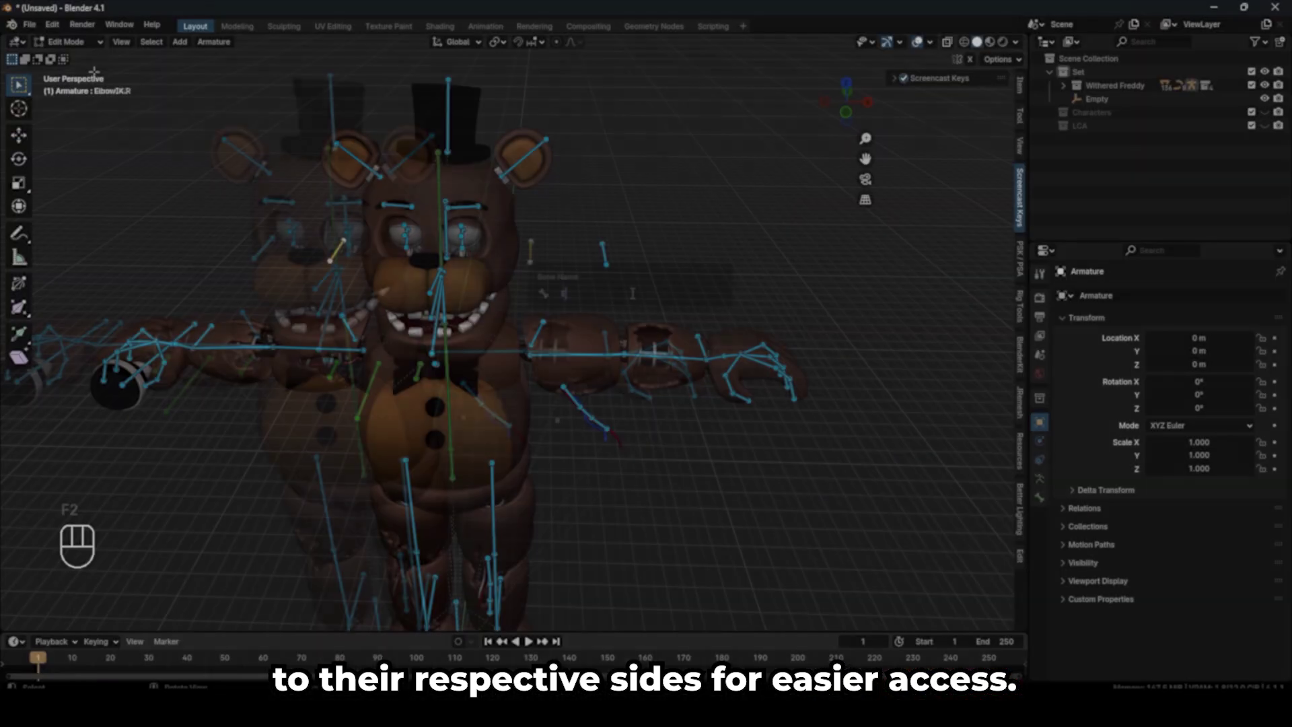
# Step: Switch to Pose Mode and add an Inverse Kinematics constraint to the left lower arm bone
pyautogui.click(87, 43)
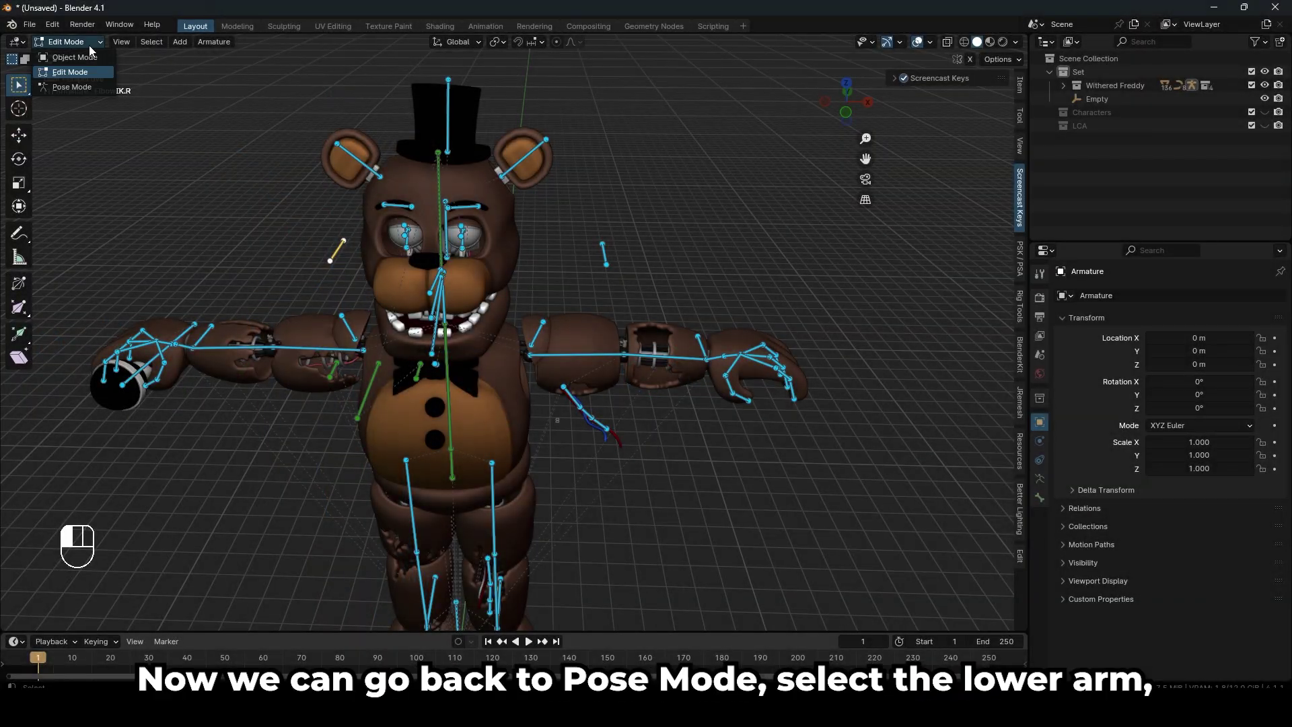
pyautogui.click(72, 86)
pyautogui.scroll(5, 563, 338)
pyautogui.click(563, 338)
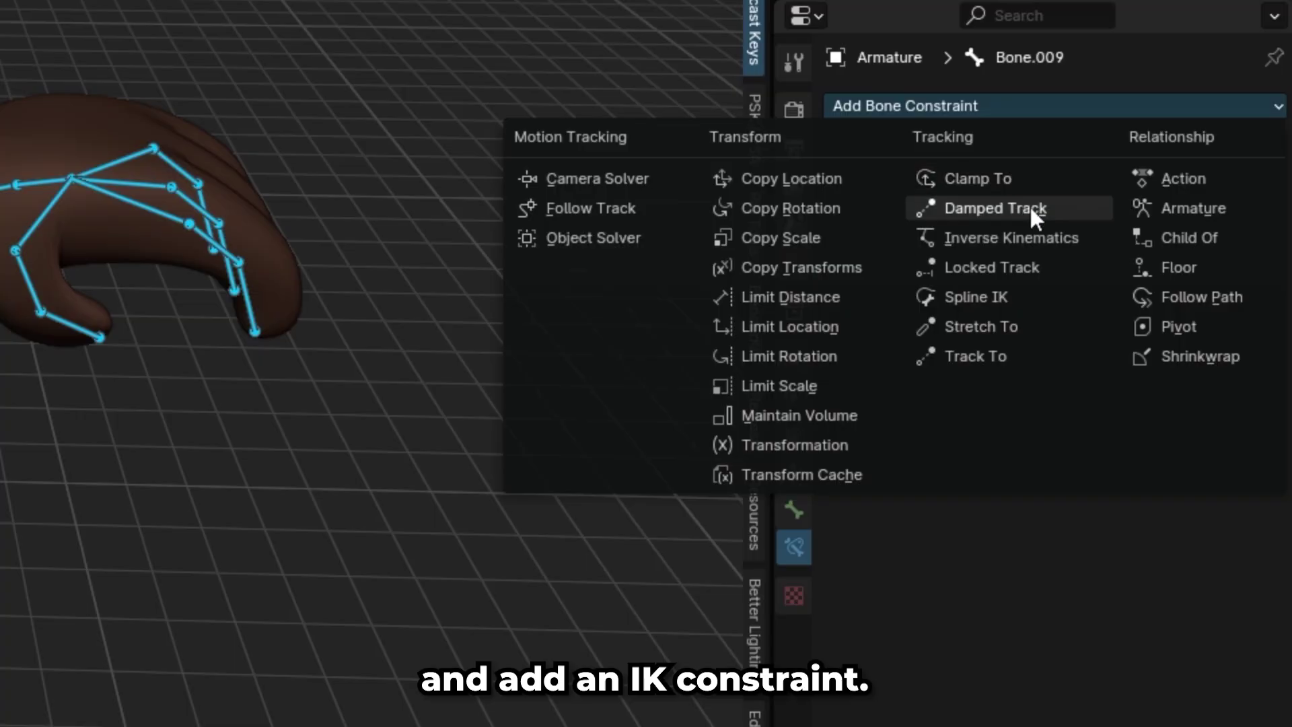
pyautogui.click(1029, 237)
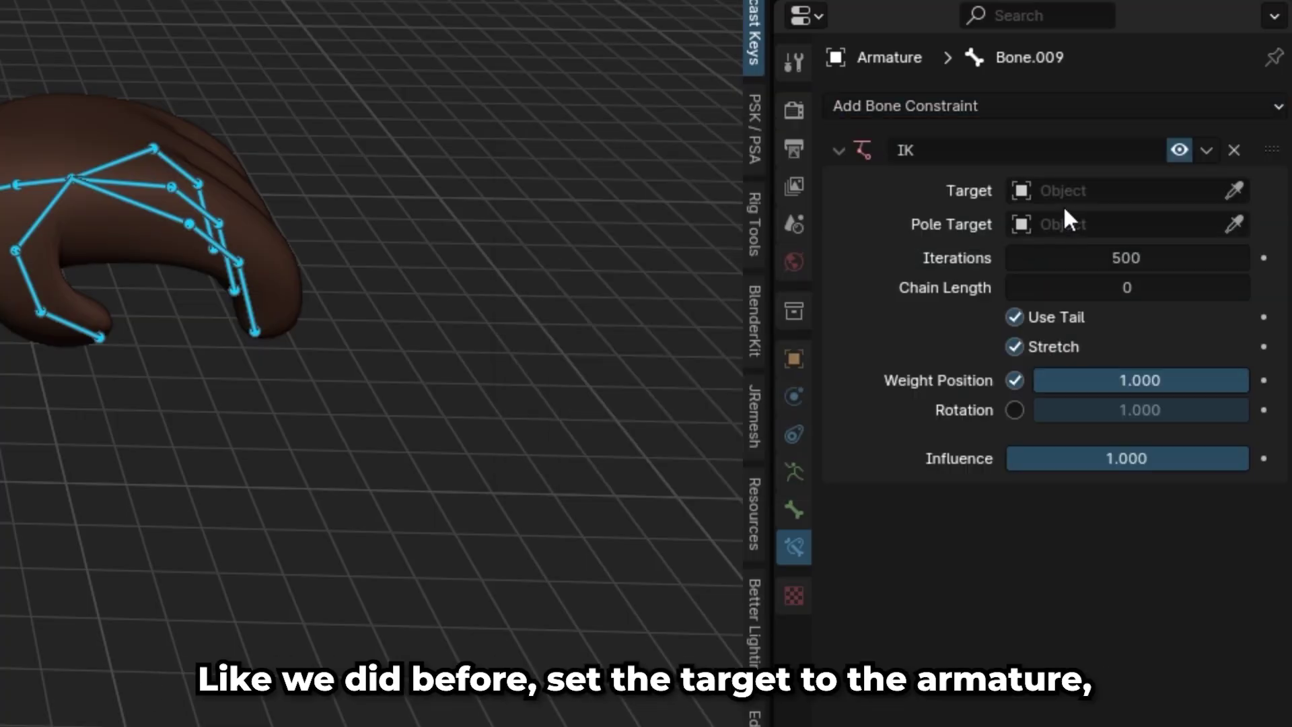
# Step: Set the lower arm's IK target to Armature and the target bone to HandIK.L
pyautogui.click(1087, 190)
pyautogui.write('a')
pyautogui.click(1070, 229)
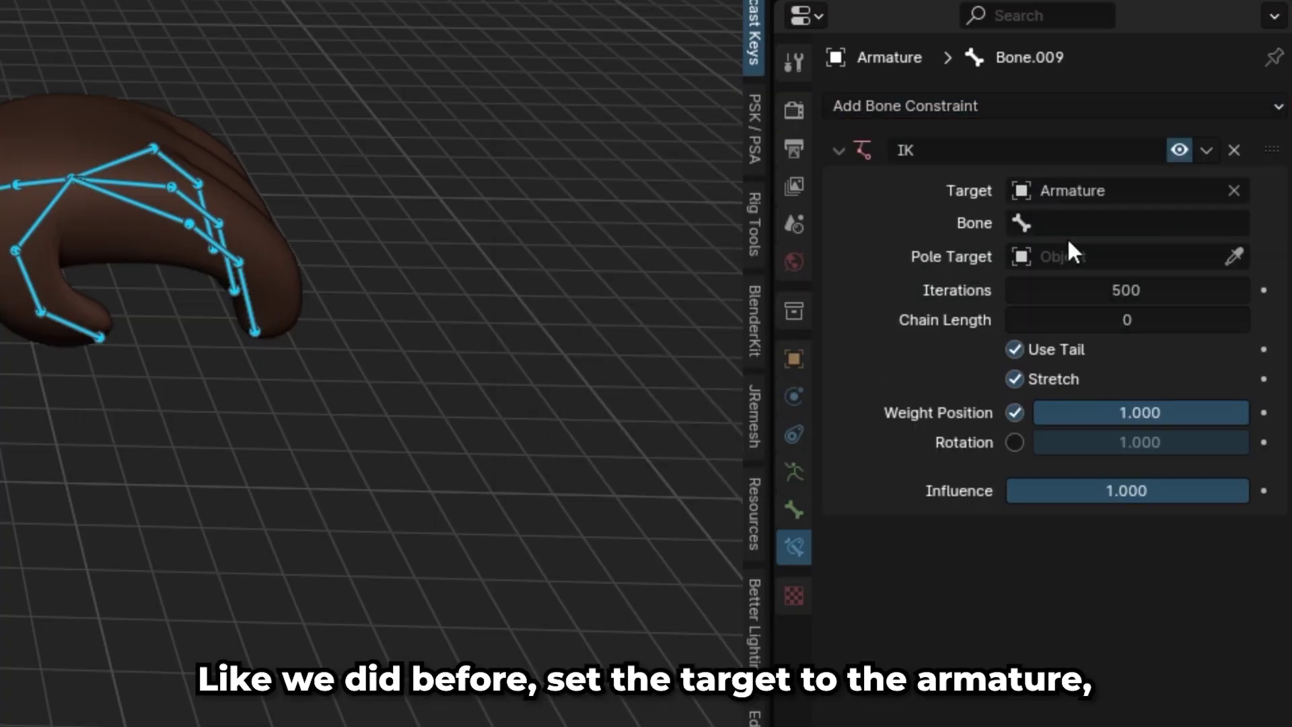
pyautogui.click(1066, 226)
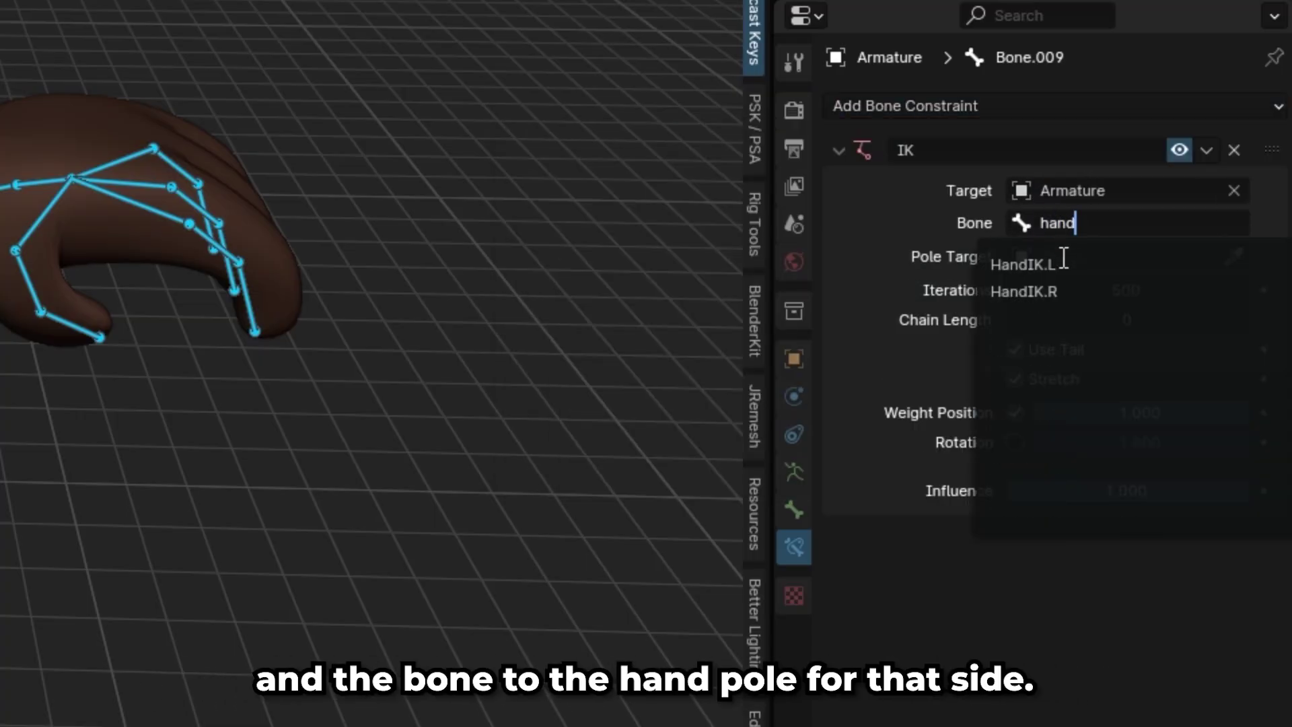
pyautogui.click(1067, 265)
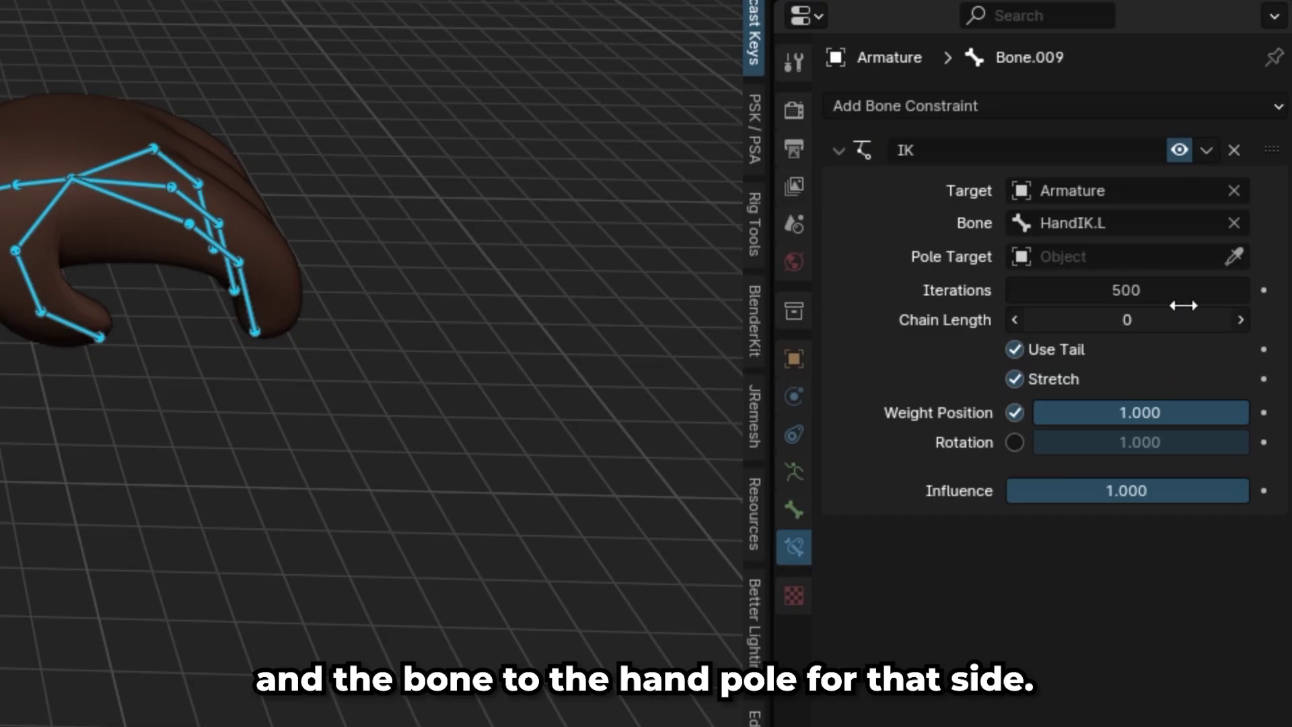
# Step: Set the arm's IK chain length to 2 and its pole target to Armature with the ElbowIK.L bone
pyautogui.click(1241, 320)
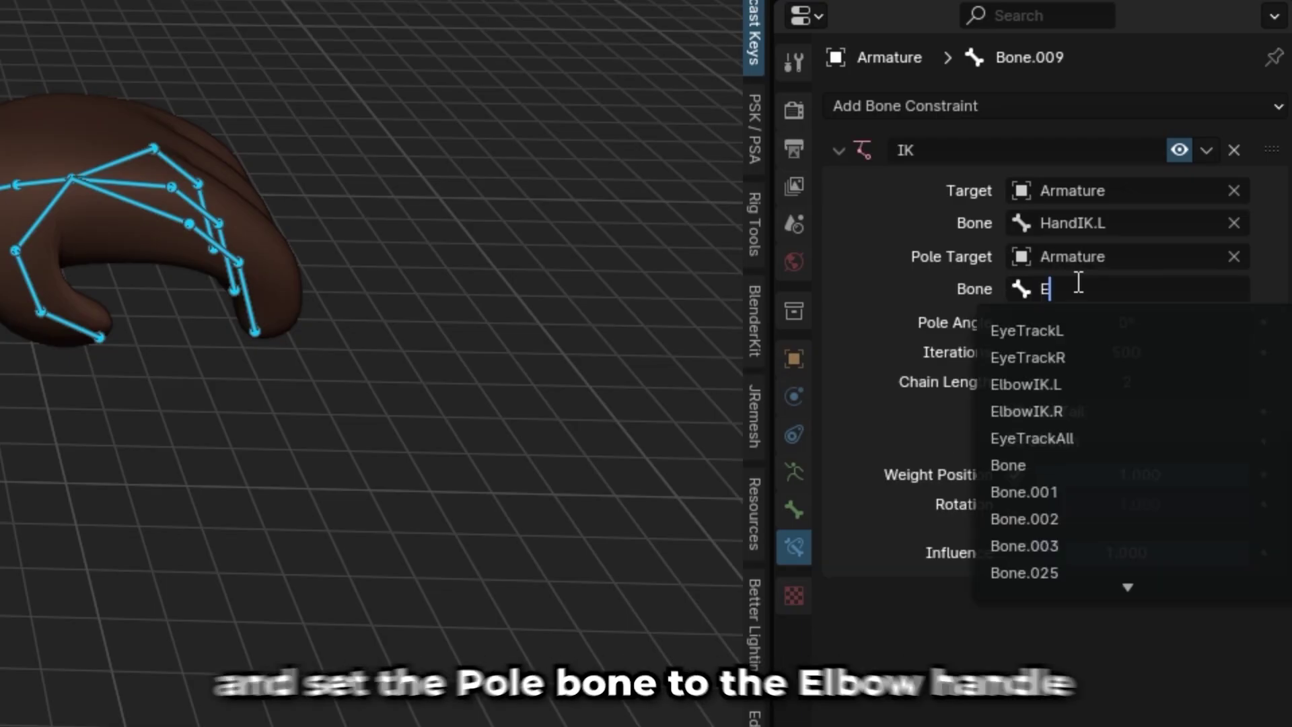
pyautogui.write('lbow')
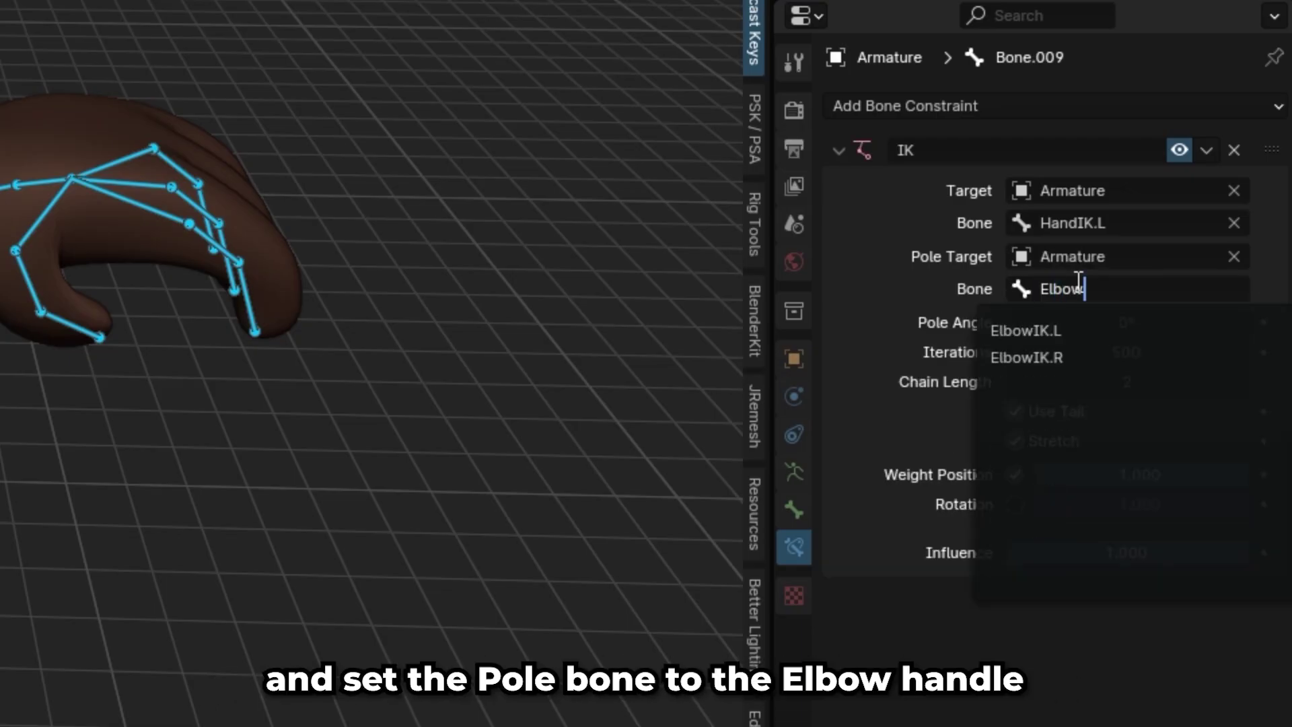
pyautogui.click(1077, 332)
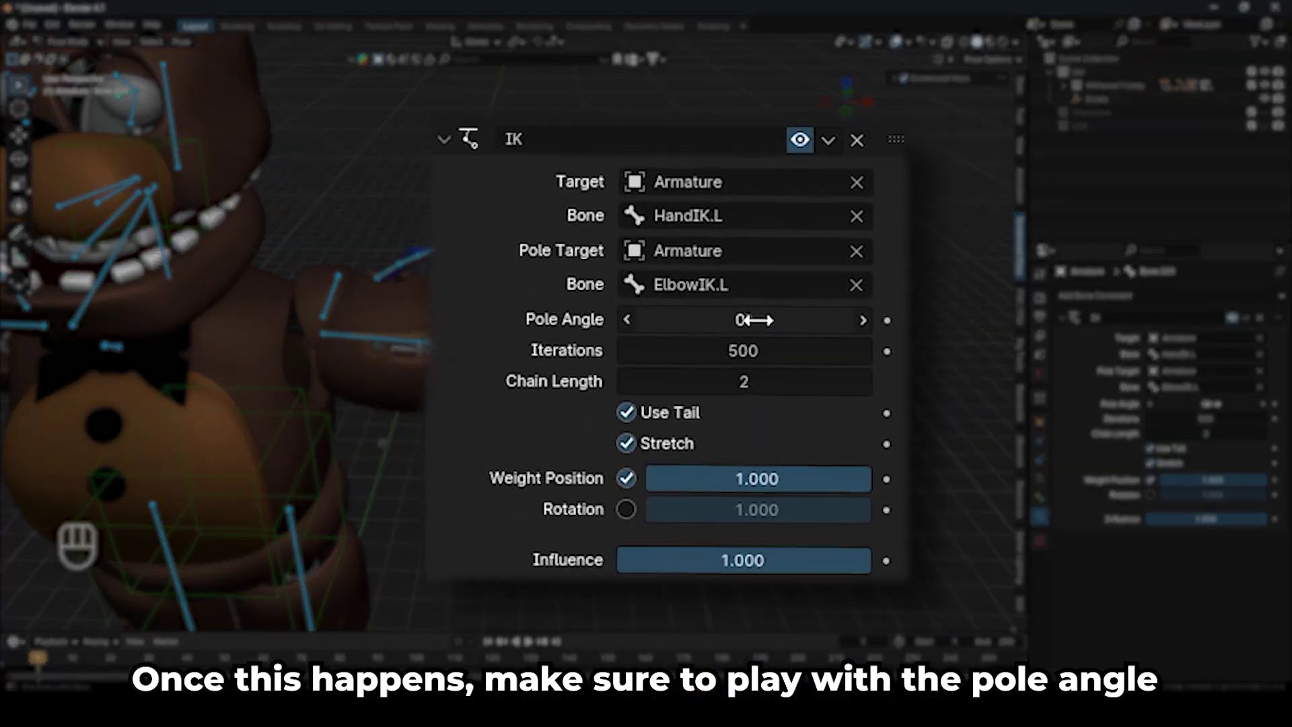
# Step: Adjust the arm's IK pole angle and test the arm by moving the HandIK.L bone
pyautogui.click(755, 320)
pyautogui.press('BackSpace')
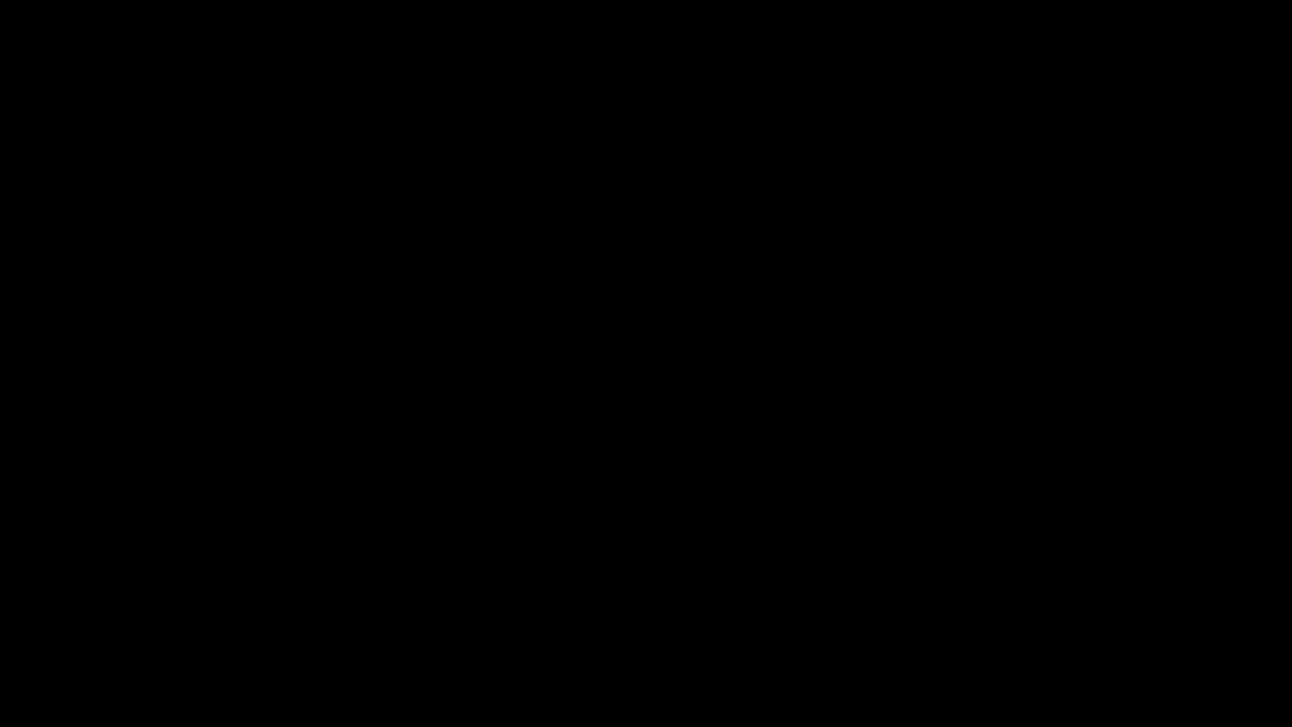
pyautogui.press('g')
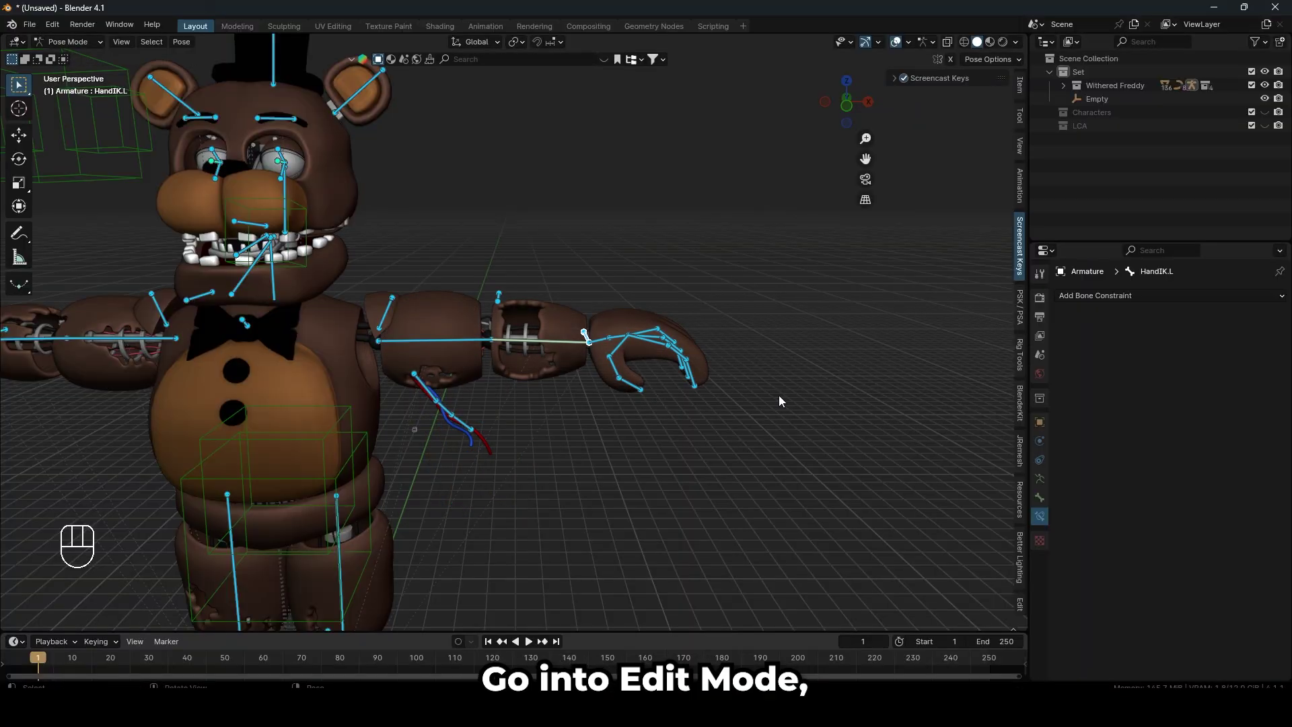
# Step: In Edit Mode, parent the left hand bone to the HandIK.L control bone with Keep Offset
pyautogui.press('Tab')
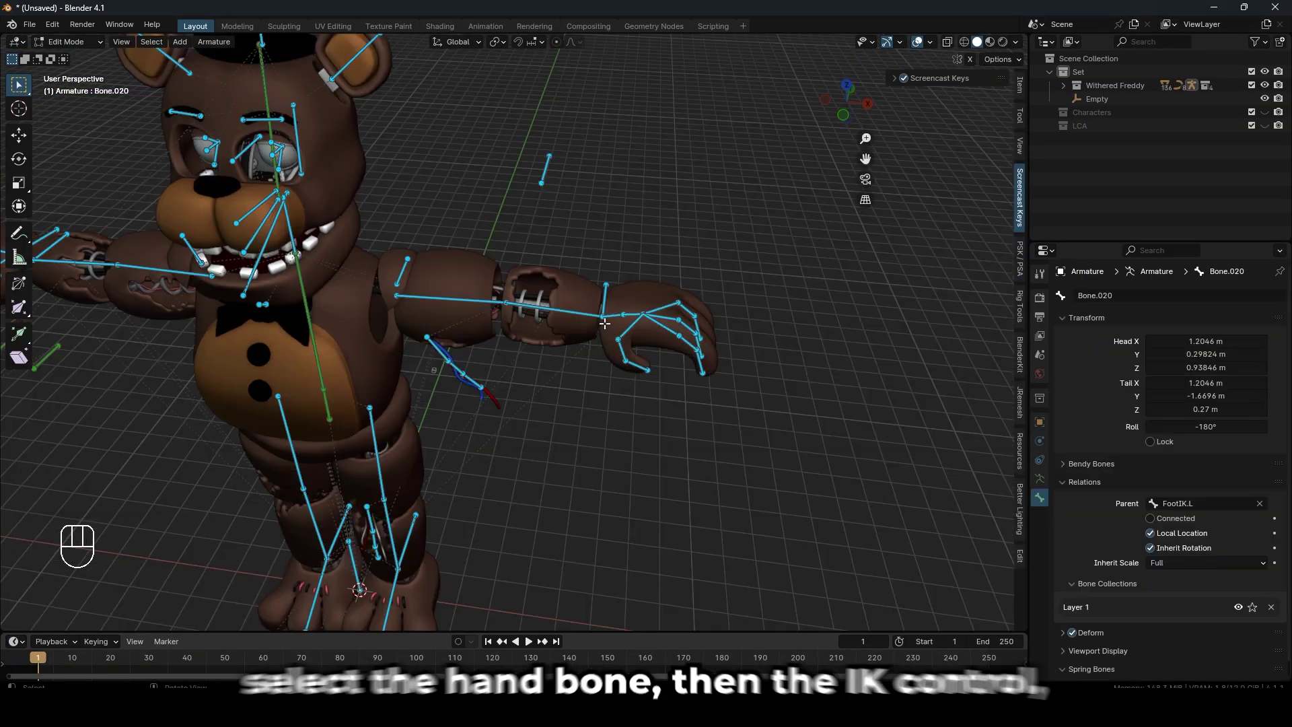
pyautogui.click(611, 319)
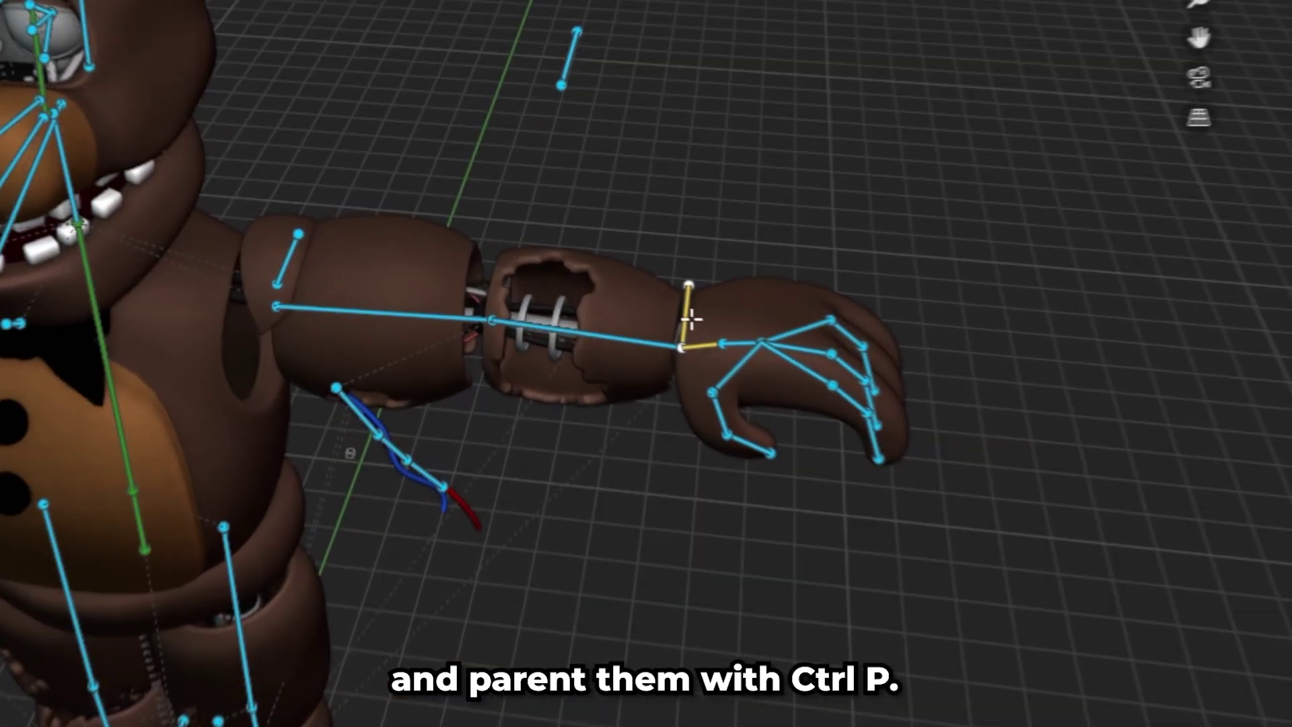
pyautogui.hotkey('ctrl', 'p')
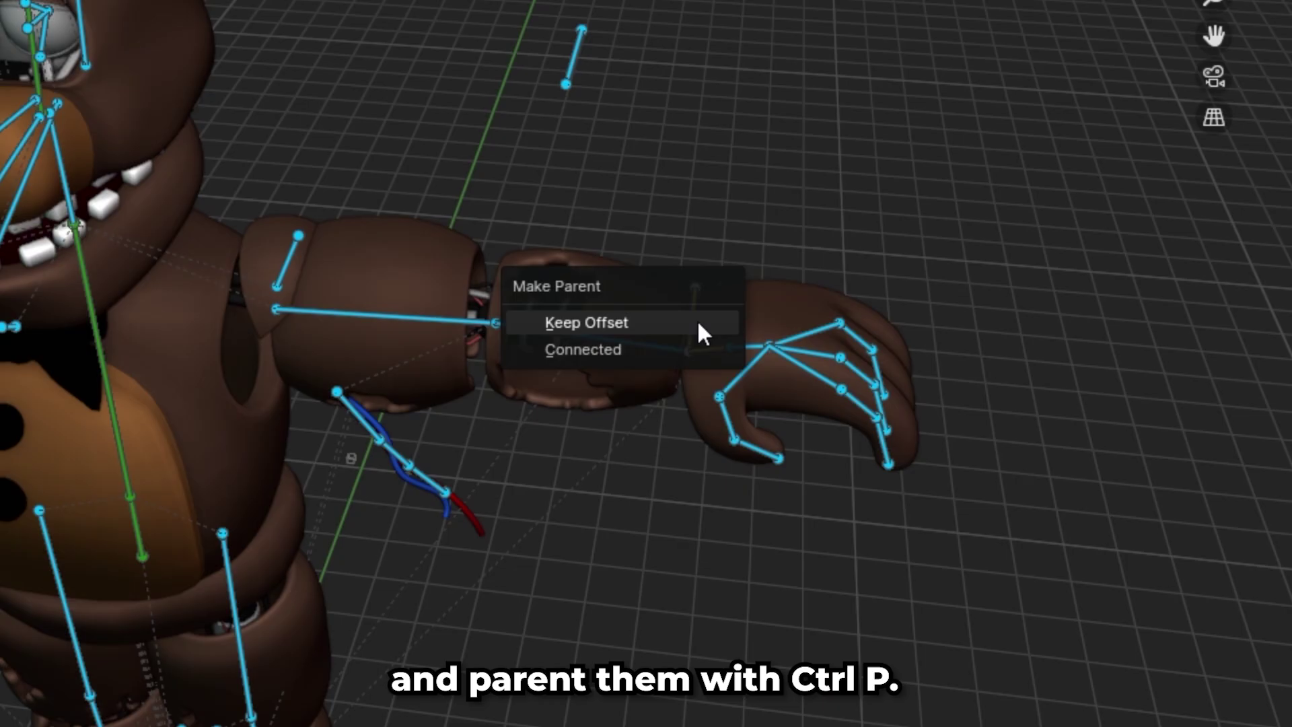
# Step: Switch to Pose Mode and add a Copy Location constraint to the left hand bone
pyautogui.click(128, 54)
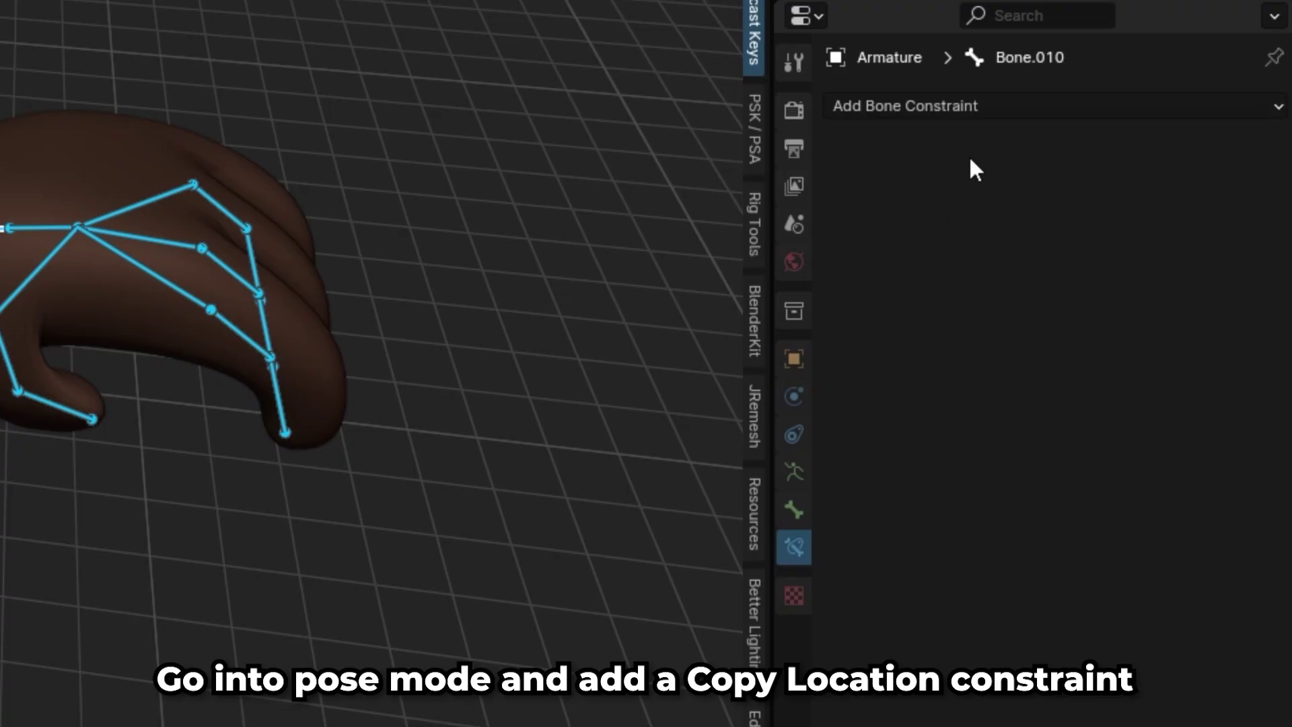
pyautogui.click(994, 108)
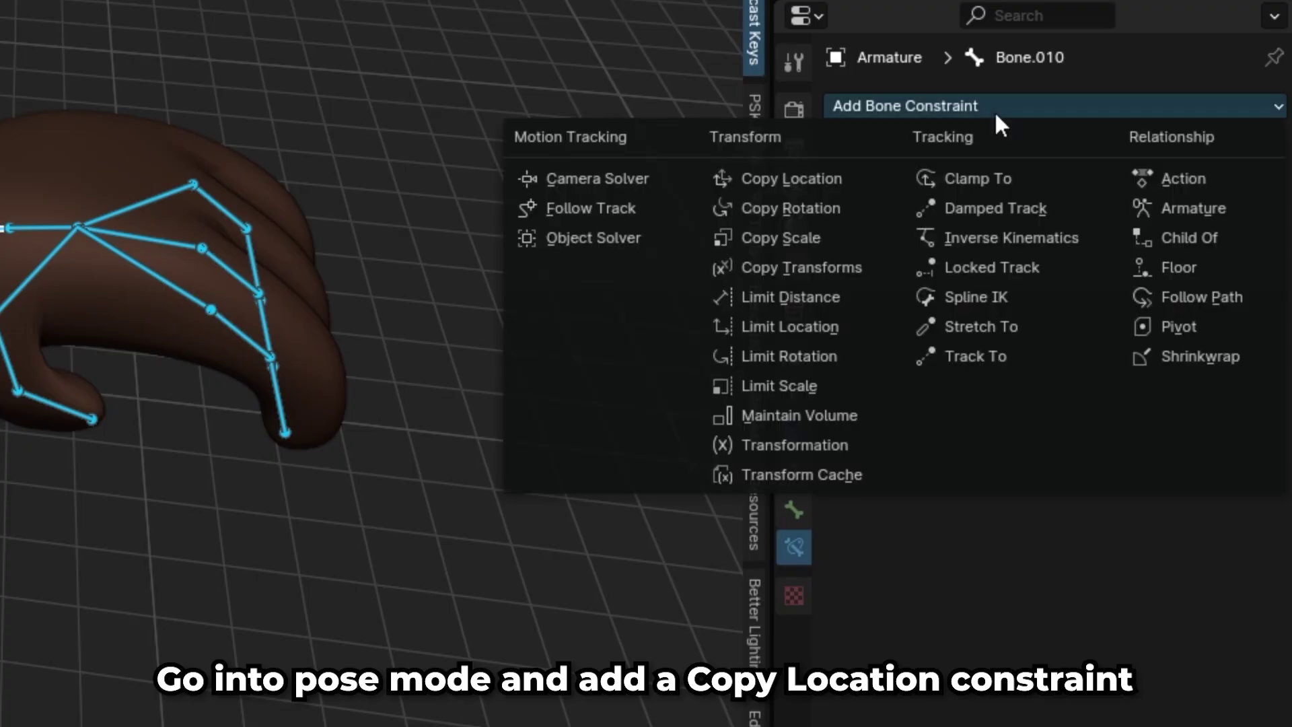
pyautogui.click(886, 189)
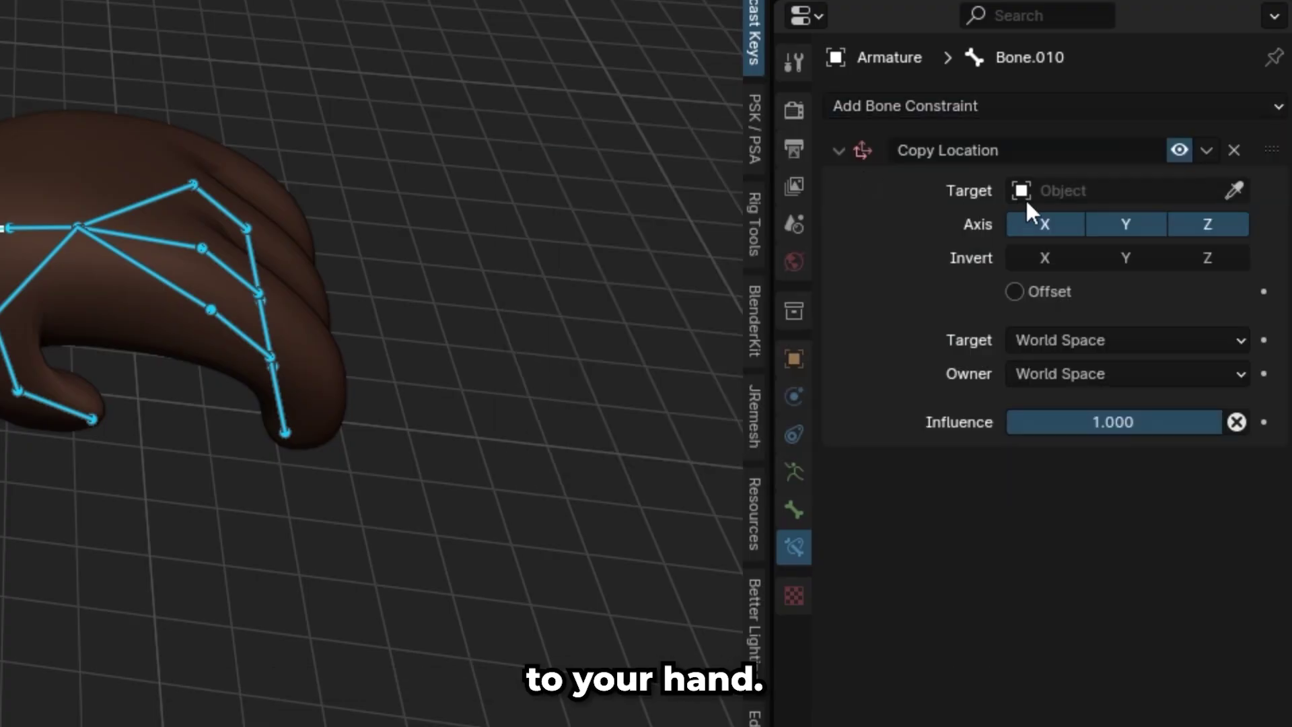
# Step: Set the hand's Copy Location target to Armature with the lower arm bone Bone.009 and Head/Tail at 1.000
pyautogui.click(1110, 190)
pyautogui.click(1090, 231)
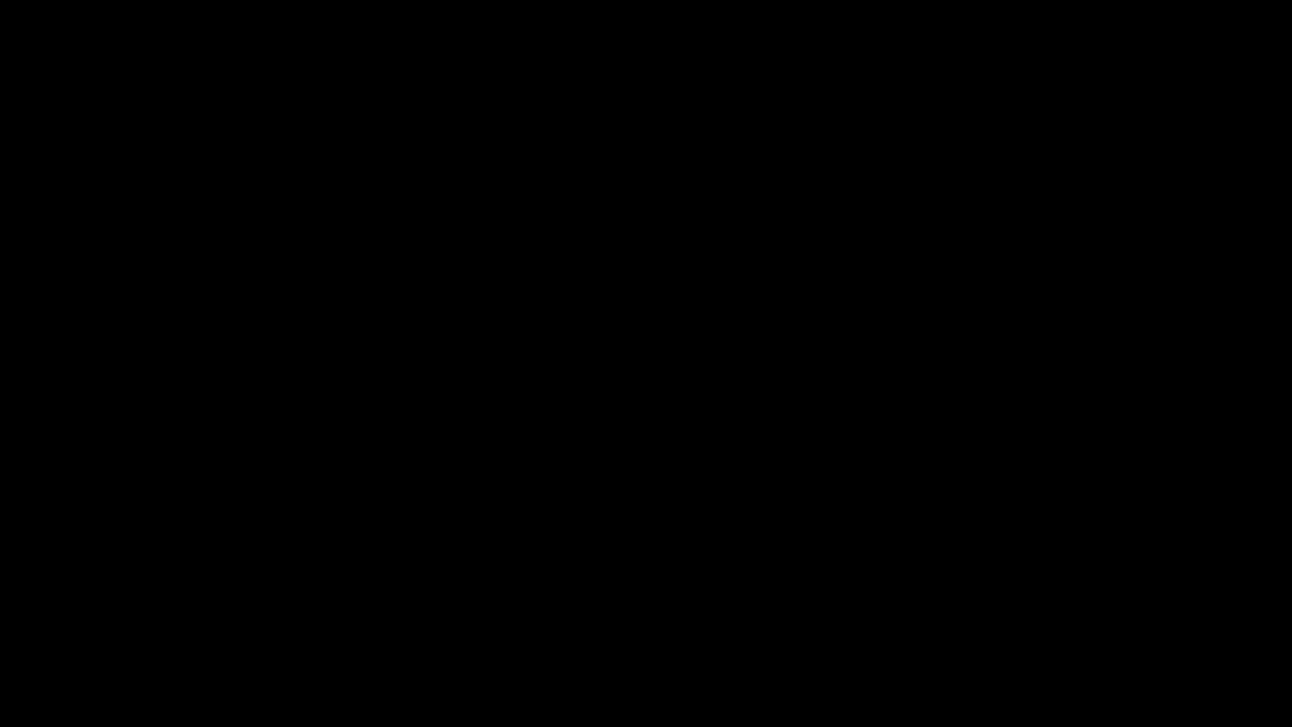
pyautogui.moveTo(1150, 369); pyautogui.dragTo(1256, 374)
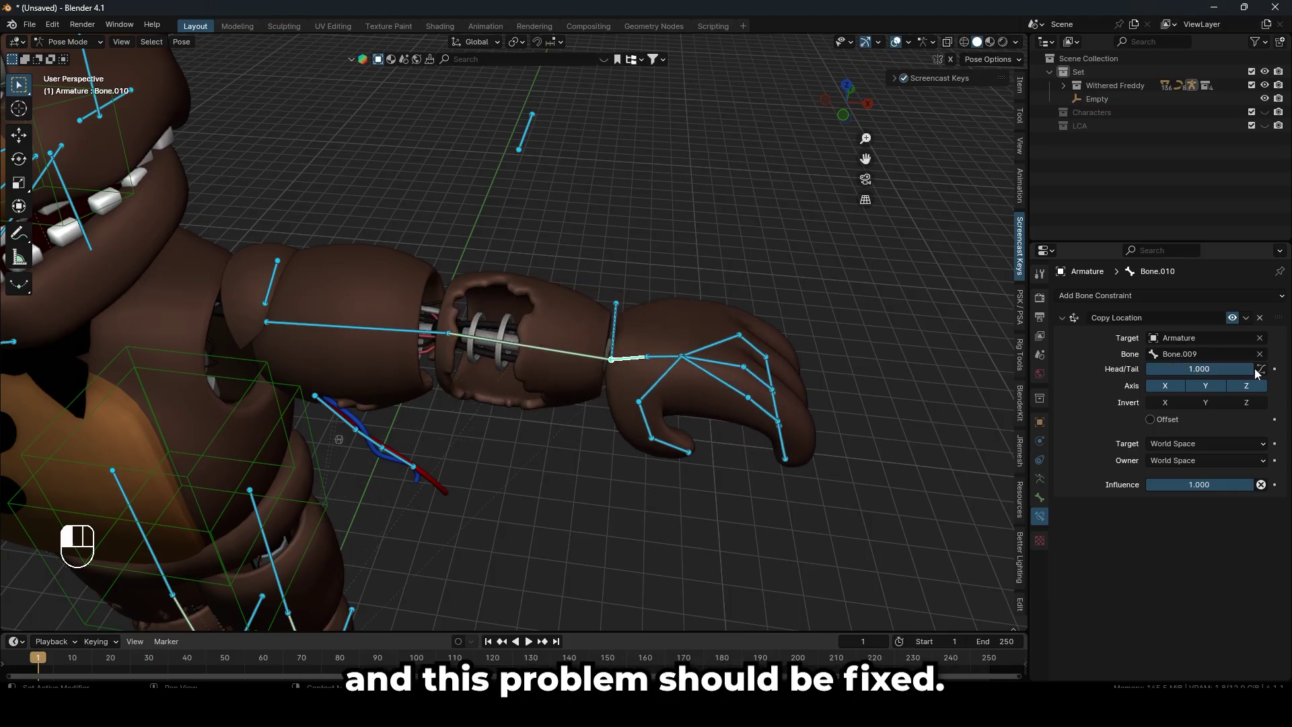